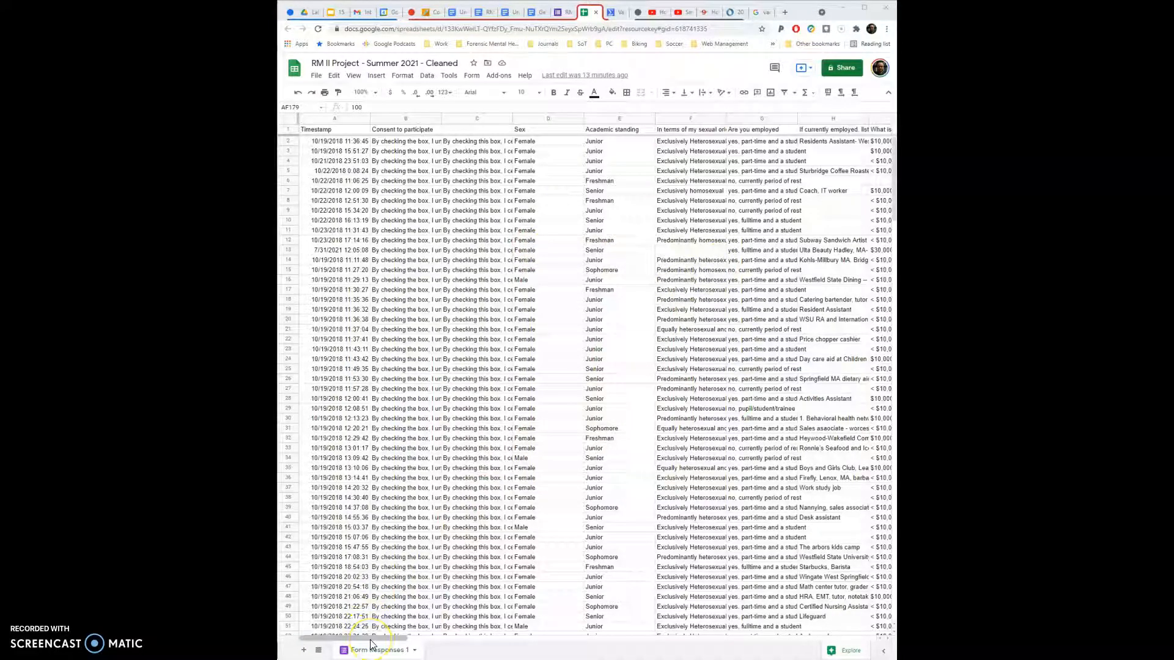
- Look across the survey response columns of the cleaned data sheet through to the Approximate GPA column
left_click_drag(371, 639, 340, 633)
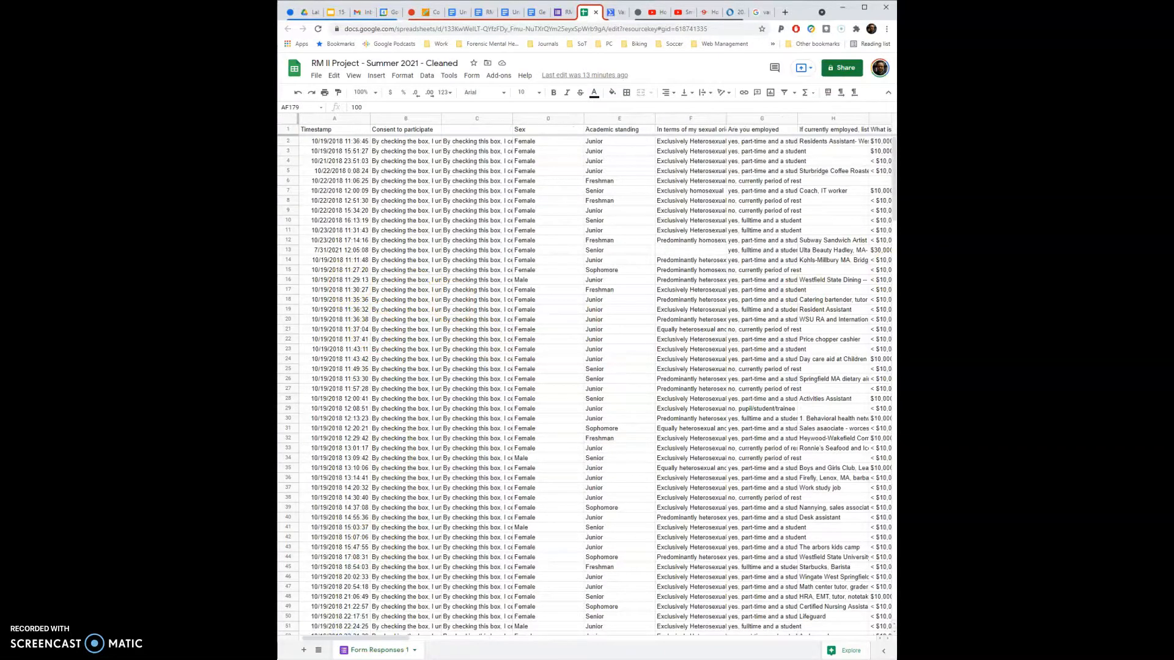
left_click_drag(893, 180, 832, 146)
left_click_drag(346, 637, 540, 635)
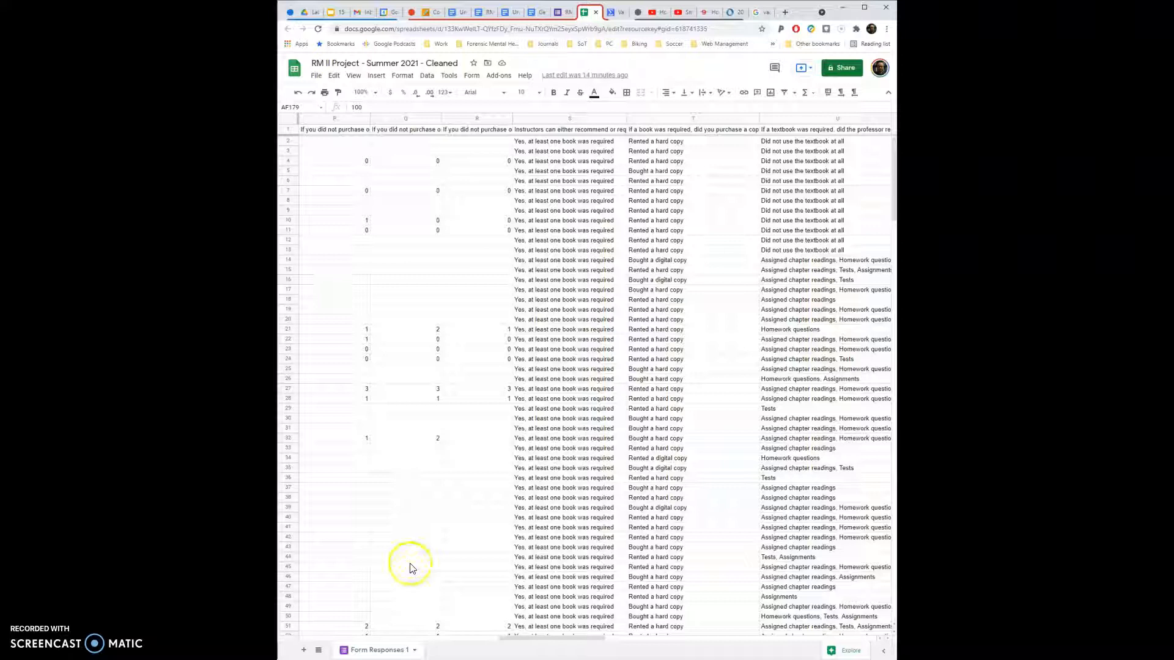
left_click_drag(544, 638, 760, 642)
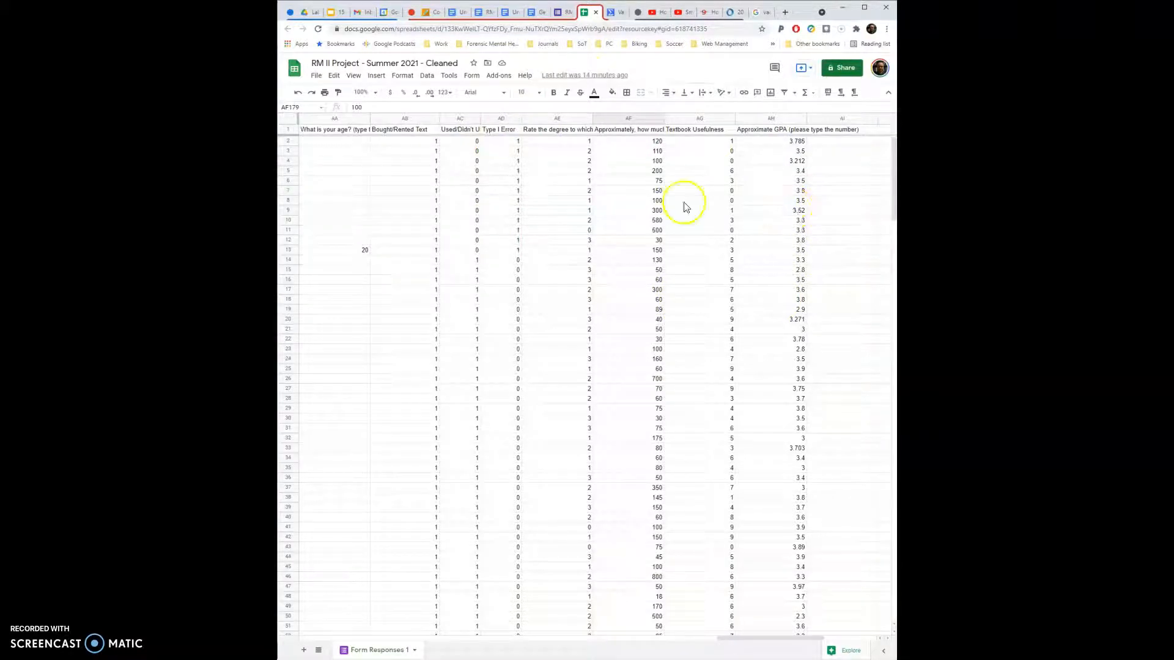
- Examine how the Type I Error column groups the respondents from the first data row to the end of the data
left_click(505, 131)
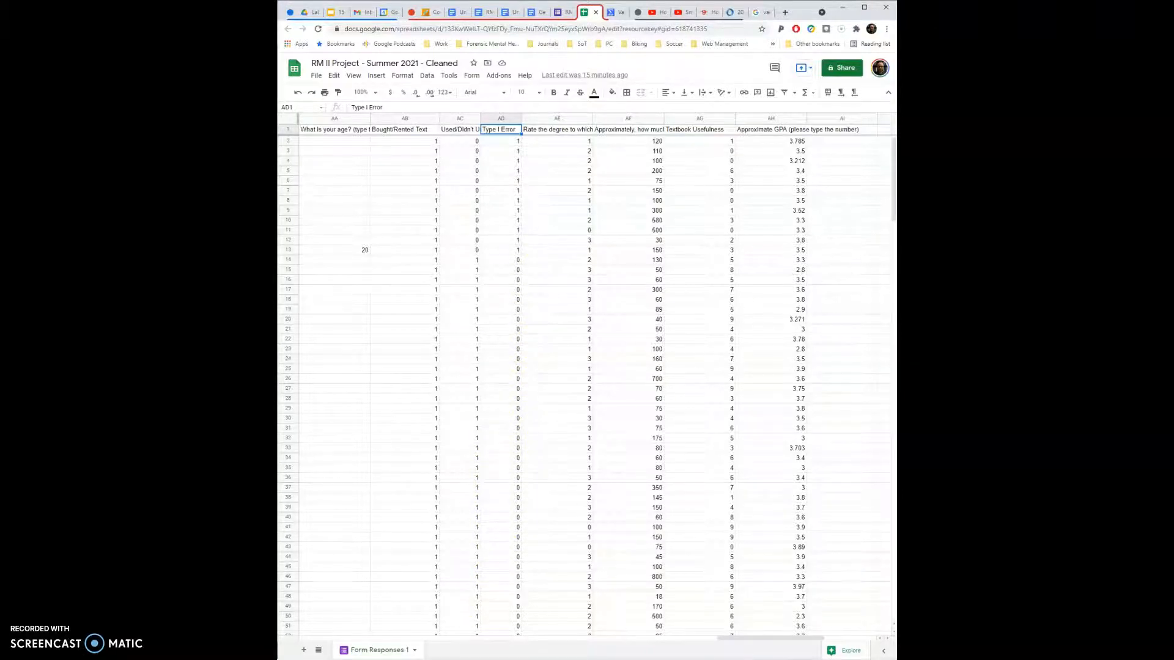
left_click_drag(892, 185, 857, 428)
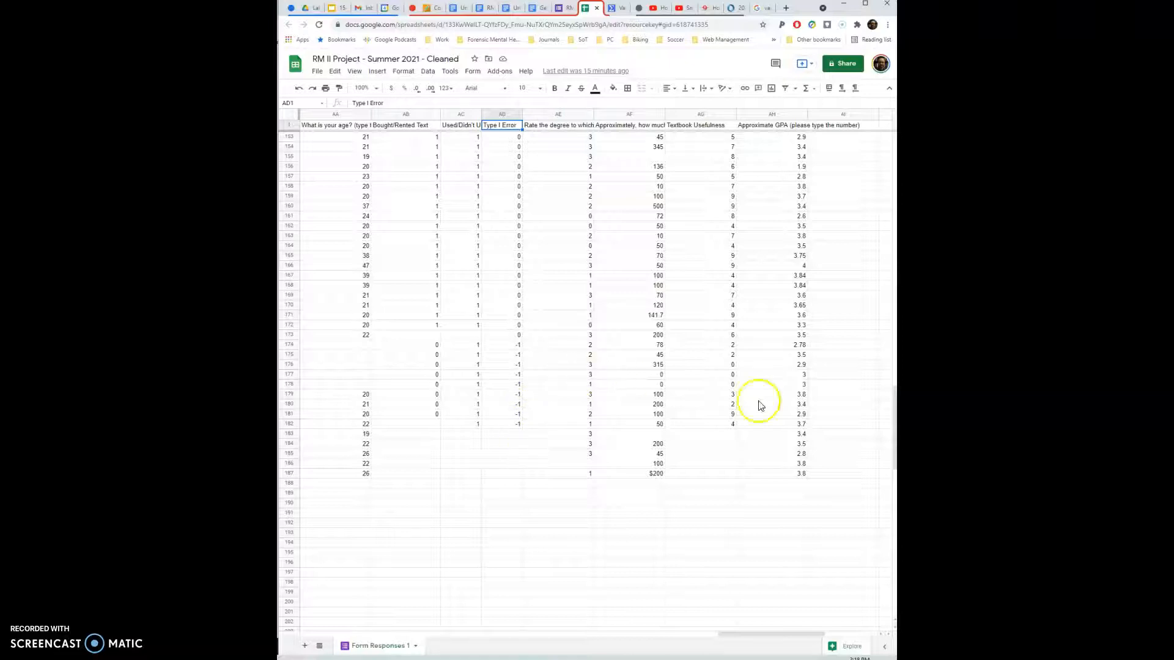
left_click_drag(893, 406, 893, 149)
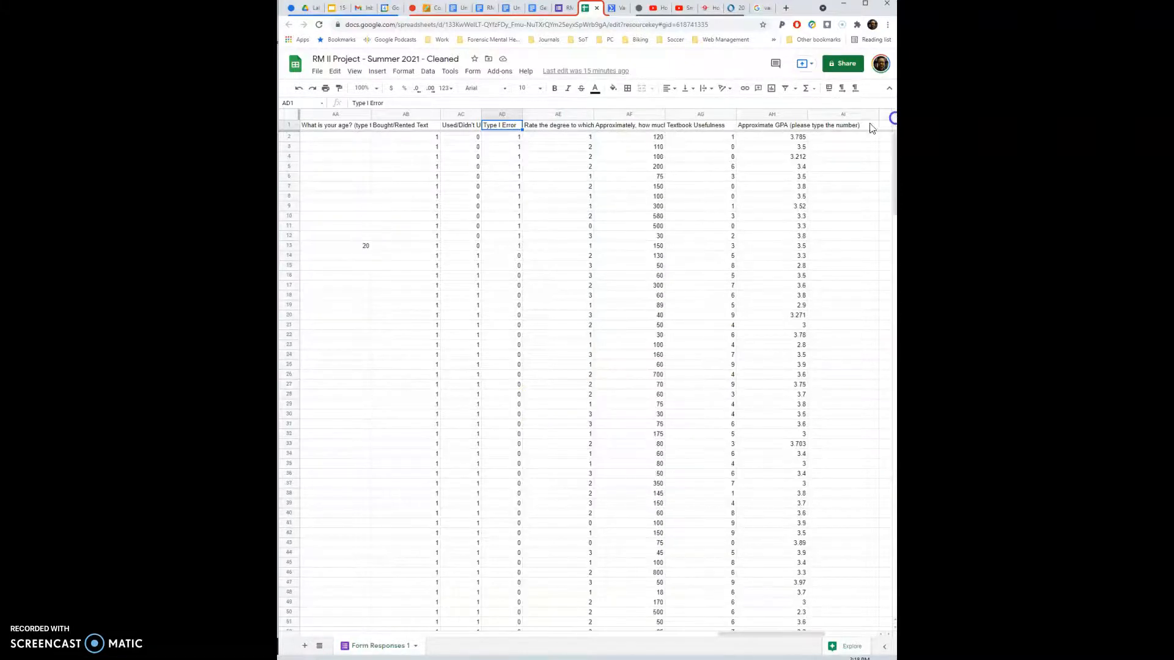
left_click_drag(517, 140, 502, 468)
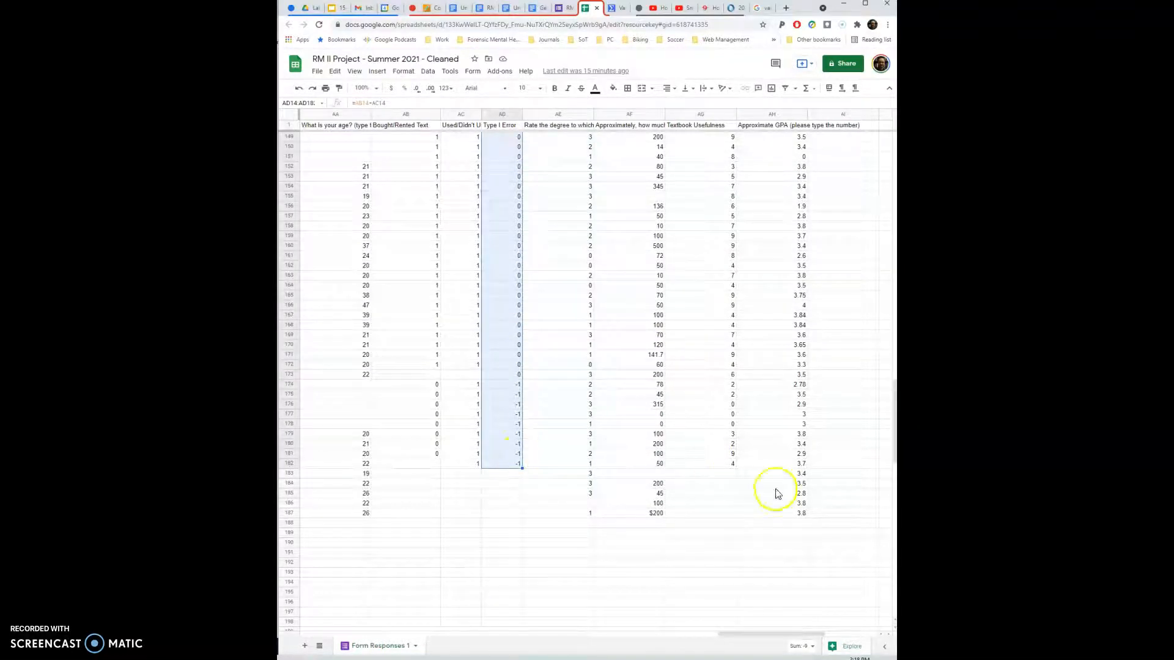
left_click_drag(891, 428, 865, 131)
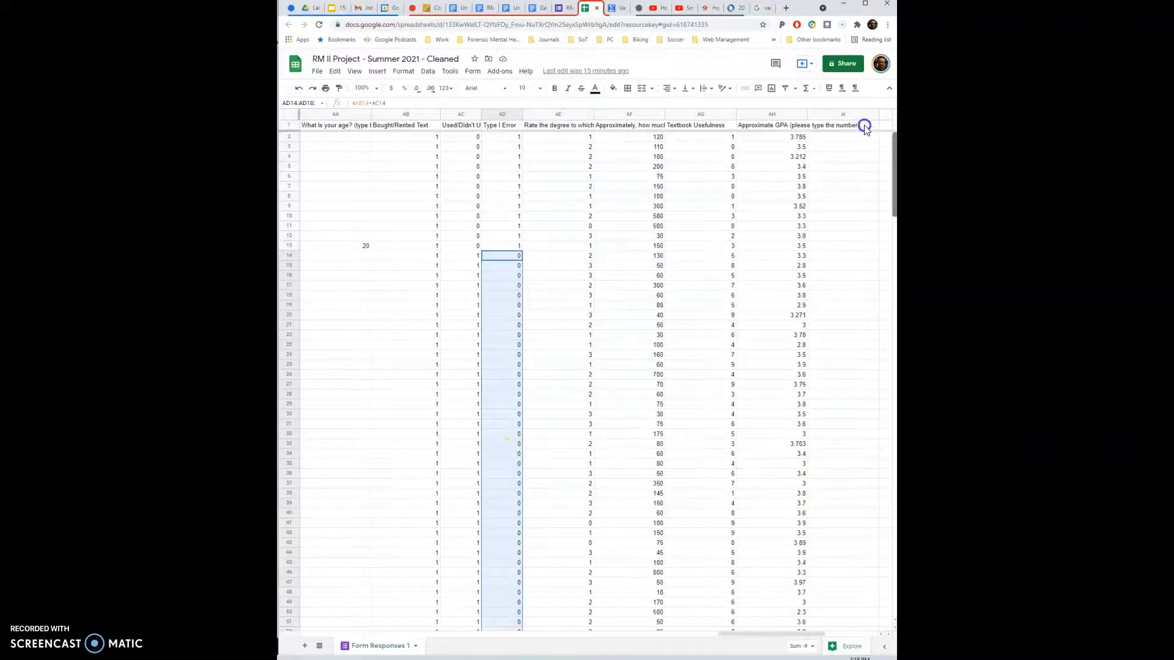
left_click_drag(516, 136, 503, 525)
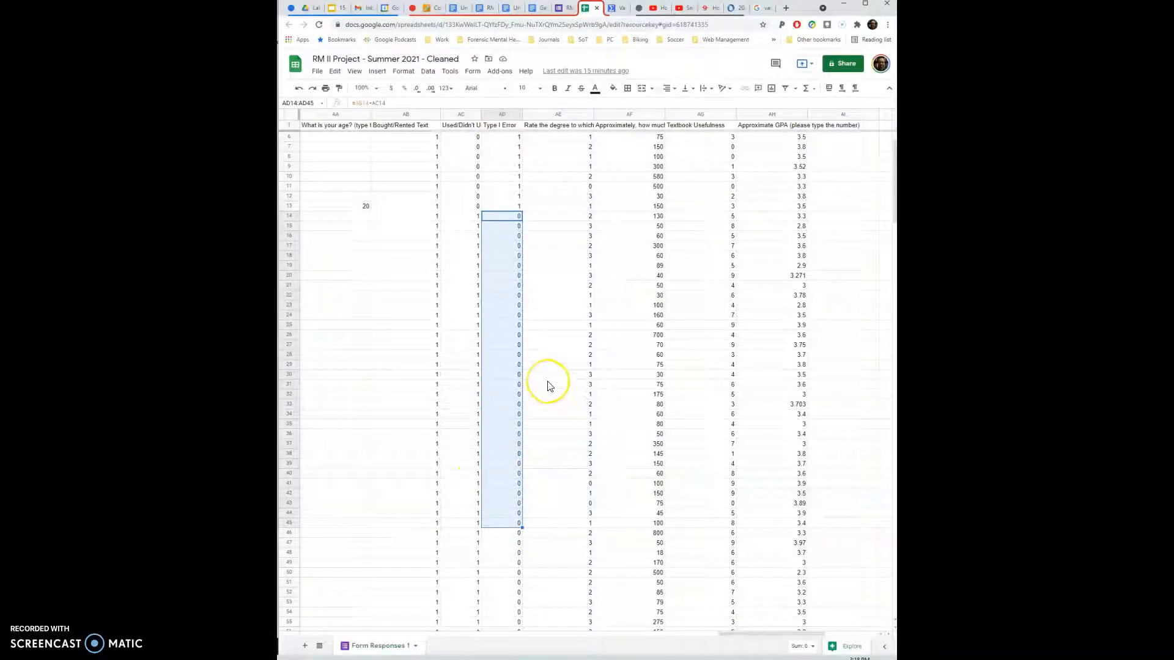
scroll(548, 385, "up", 2)
left_click(632, 237)
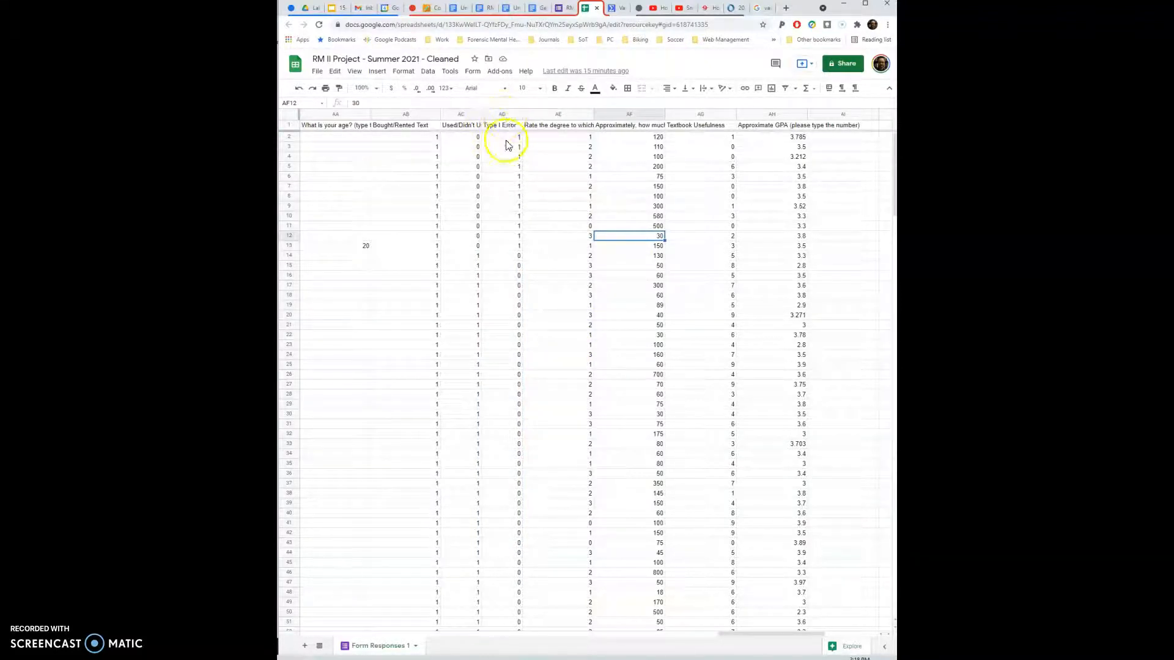
- Examine the textbook cost, Textbook Usefulness and Approximate GPA columns, including the values for the first group of respondents
left_click(632, 126)
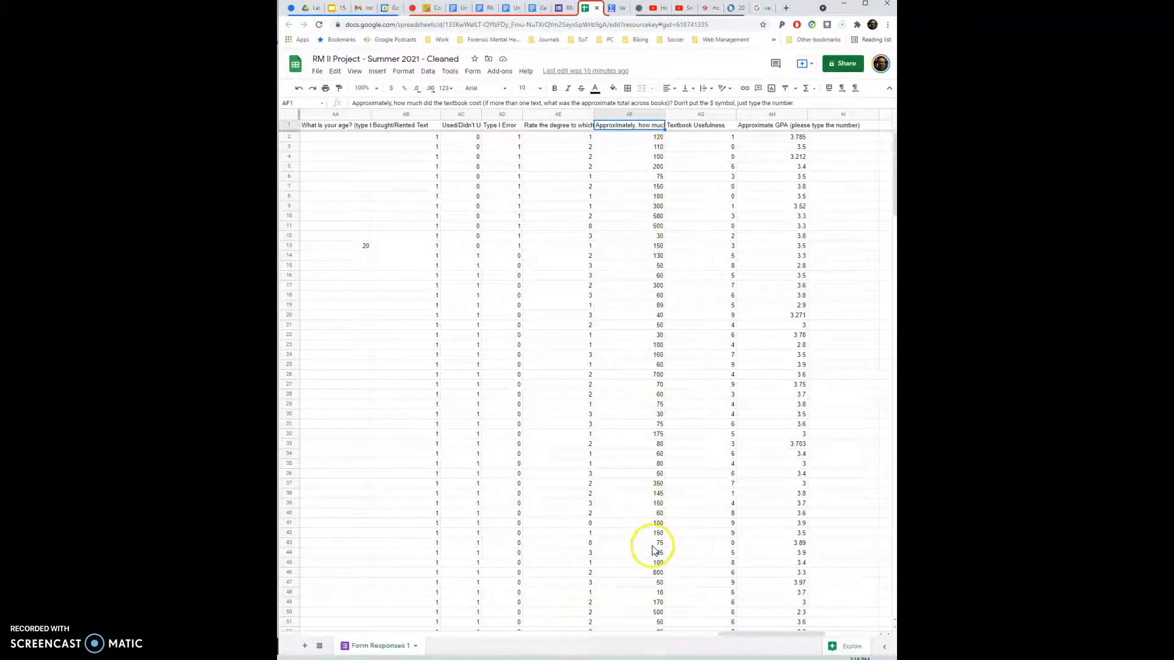
left_click(714, 126)
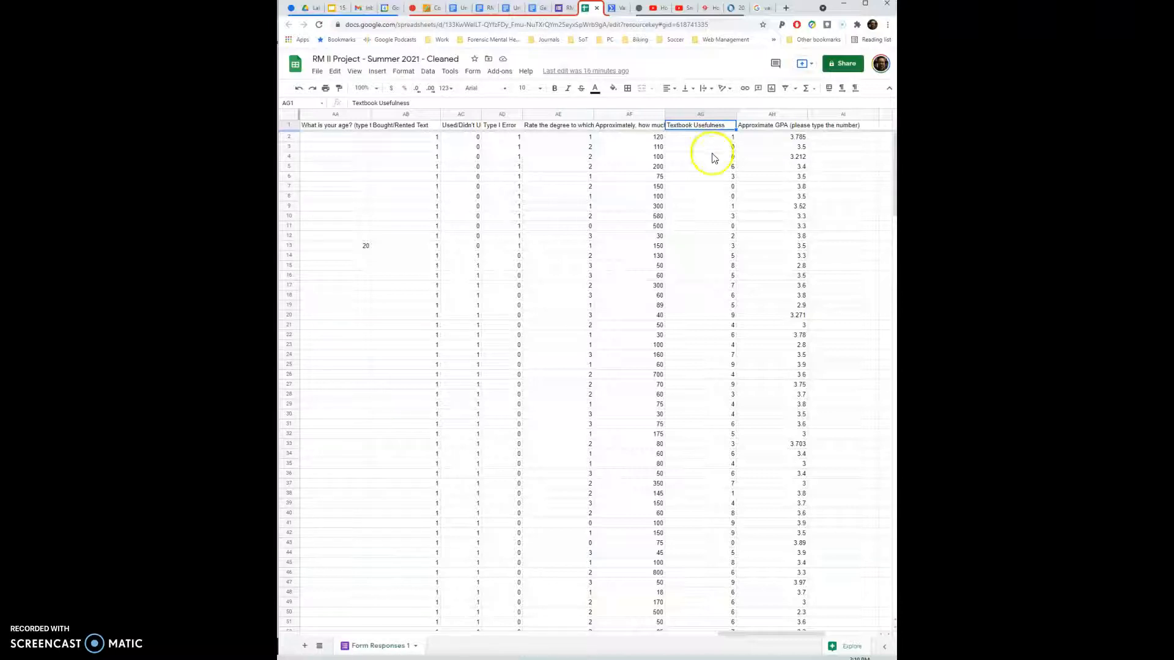
left_click(765, 137)
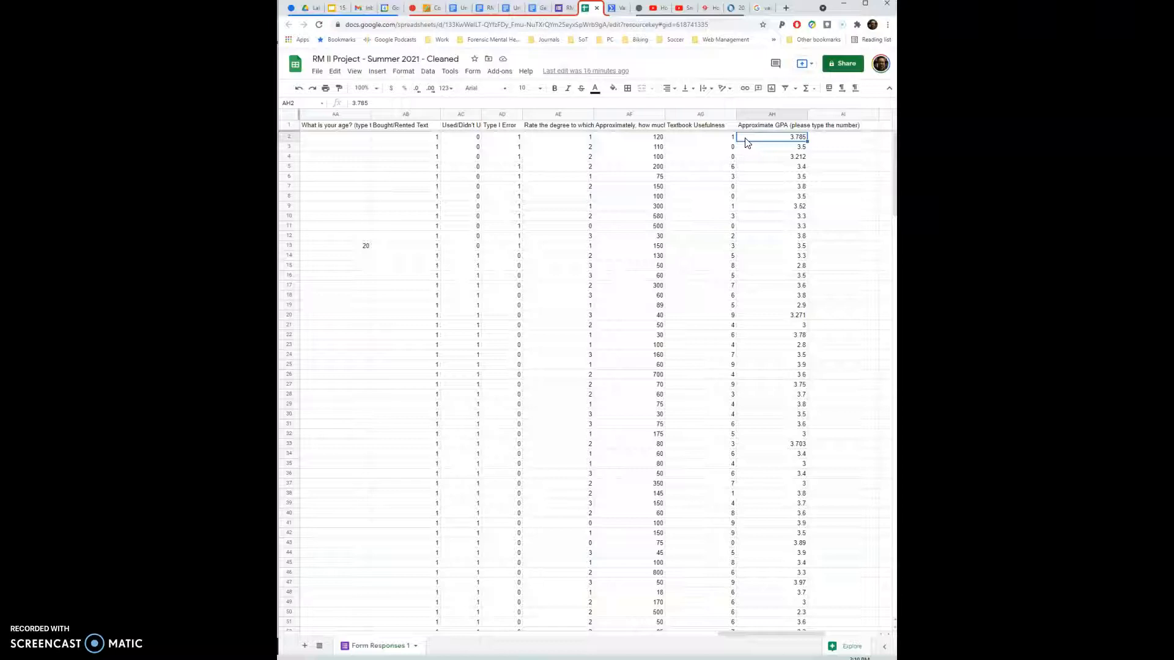
left_click(651, 138)
left_click_drag(652, 139, 639, 208)
left_click_drag(702, 147, 708, 230)
left_click_drag(777, 139, 778, 235)
left_click_drag(649, 141, 655, 230)
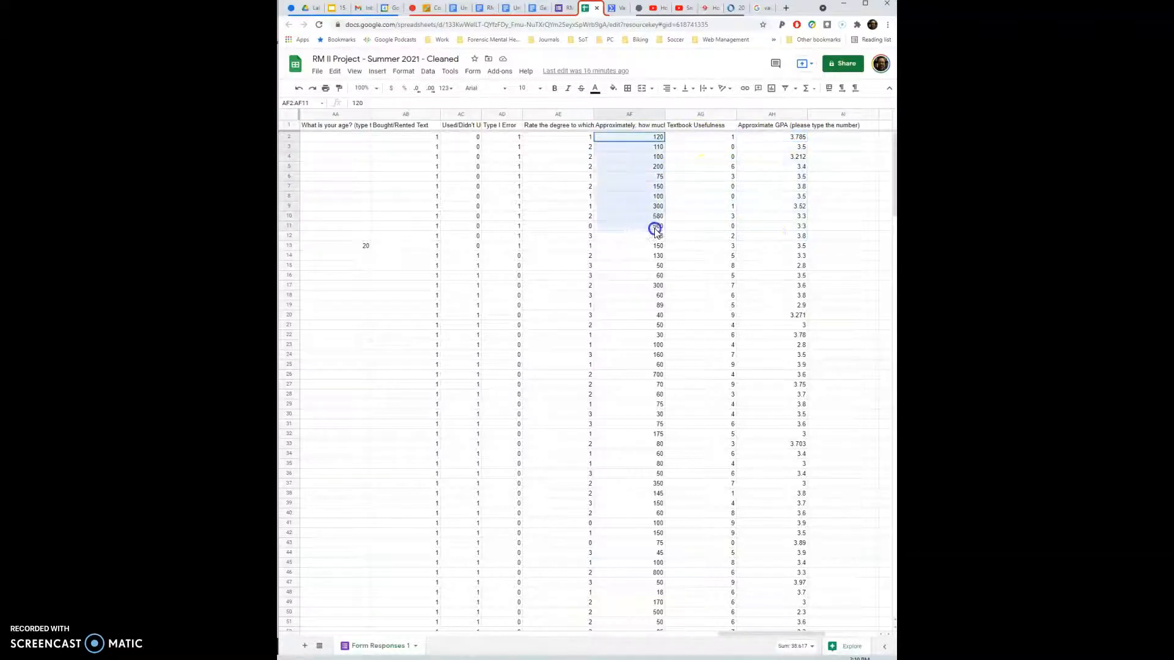
left_click_drag(711, 142, 729, 243)
left_click_drag(785, 139, 784, 253)
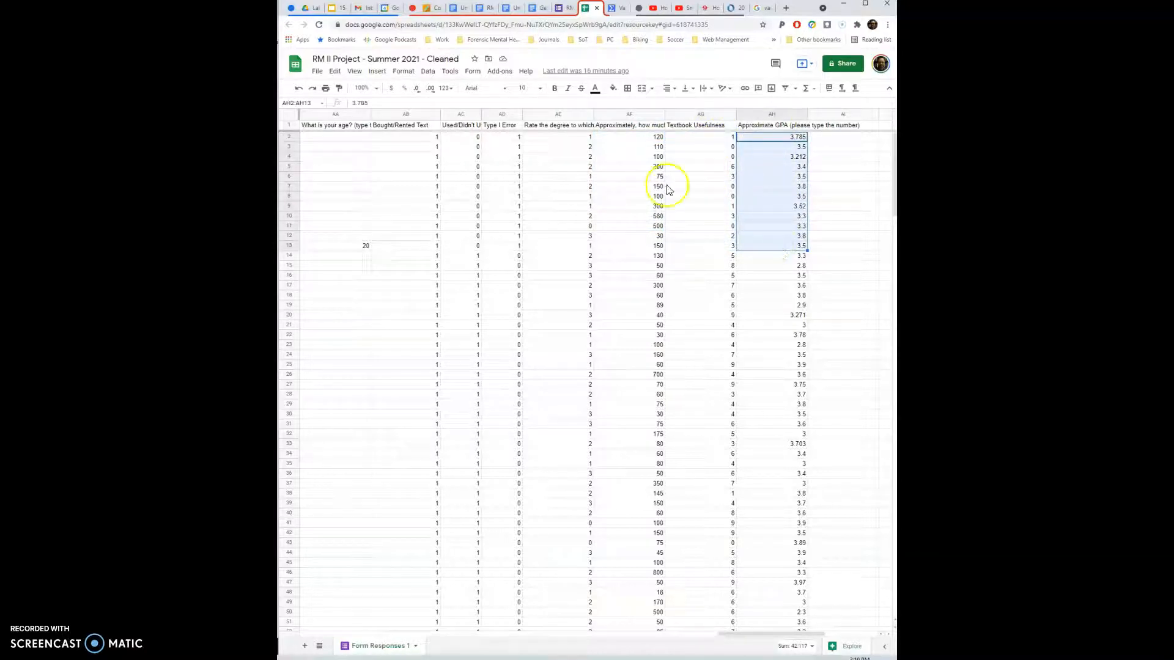
- Review the course-topic interest ratings in column AE and read the full question in the column header
left_click_drag(562, 140, 565, 232)
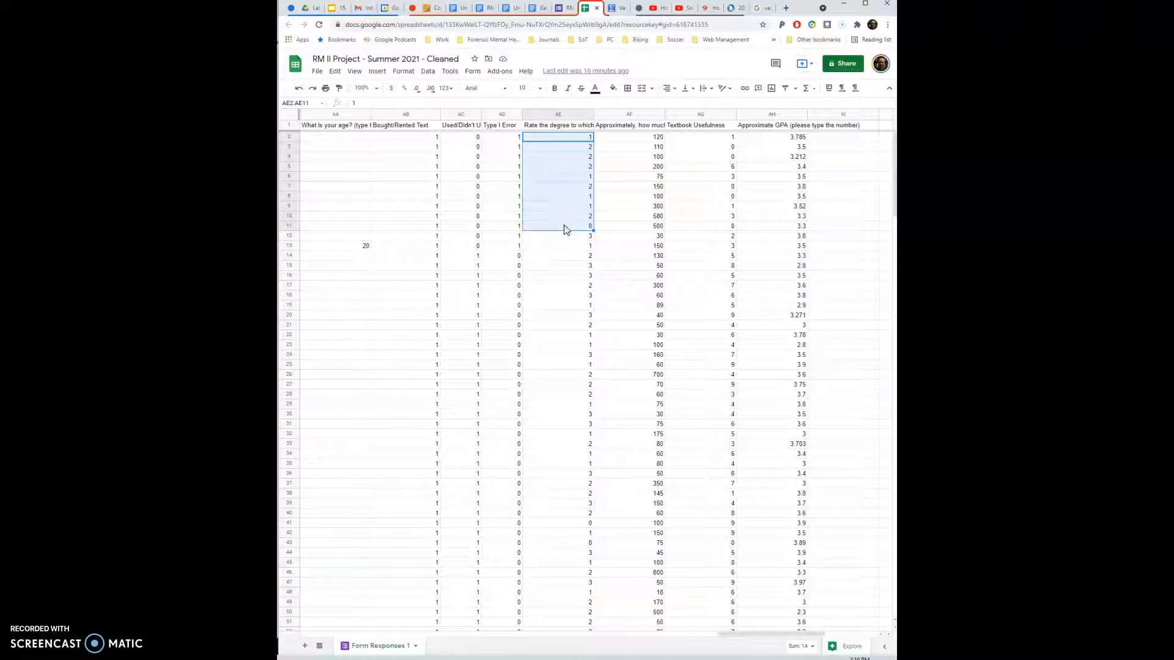
left_click(564, 227)
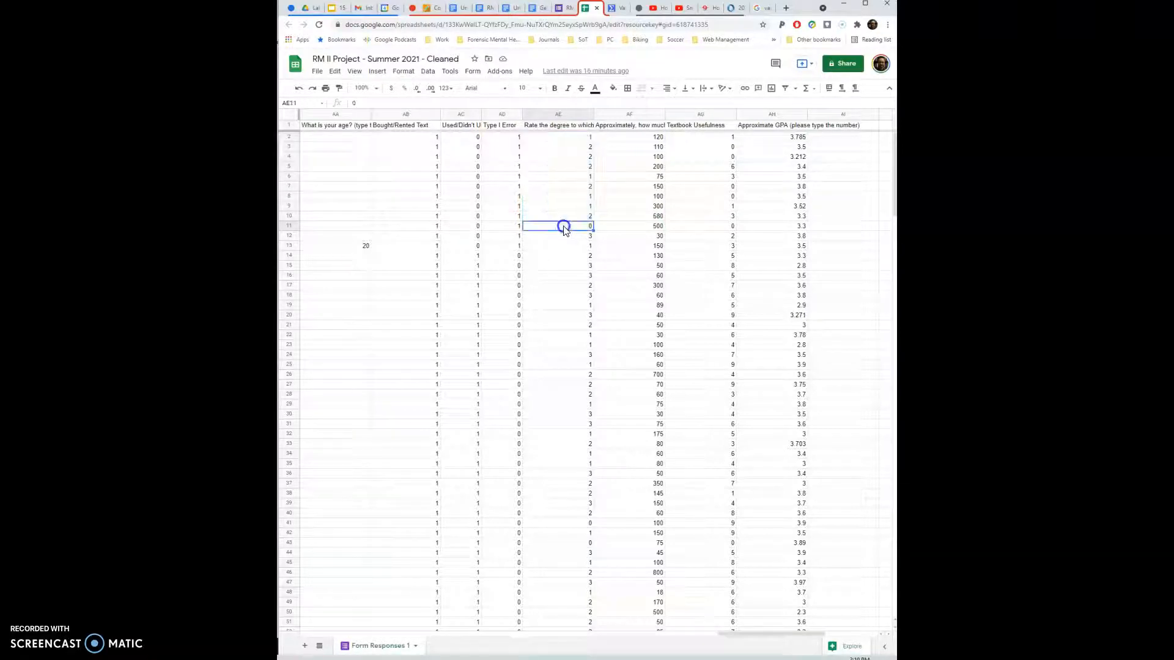
left_click(554, 127)
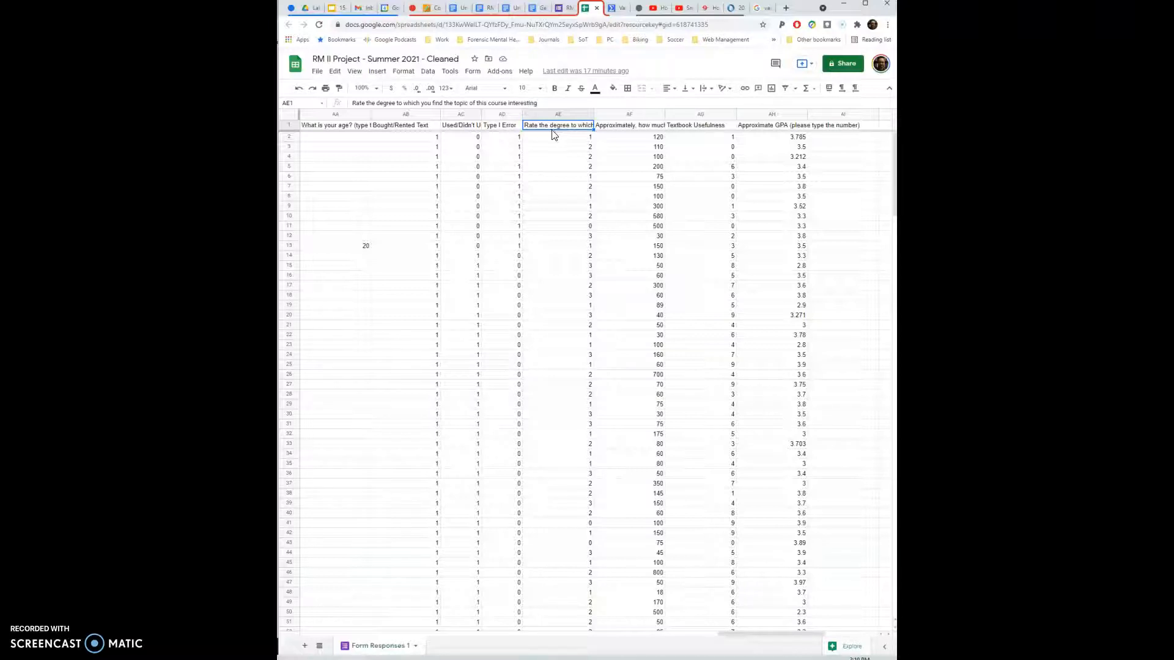
left_click(551, 139)
left_click(574, 142)
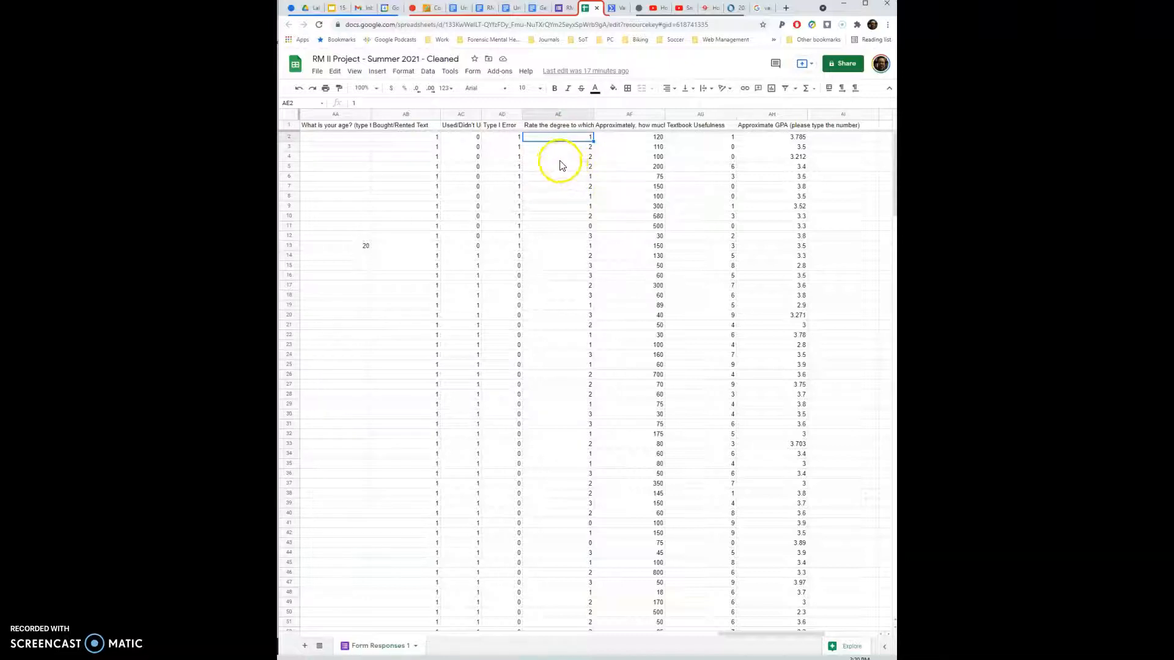
- Switch to VassarStats, open the Two-Sample t-Test for Independent or Correlated Samples, and set it up for Independent Samples
left_click(614, 9)
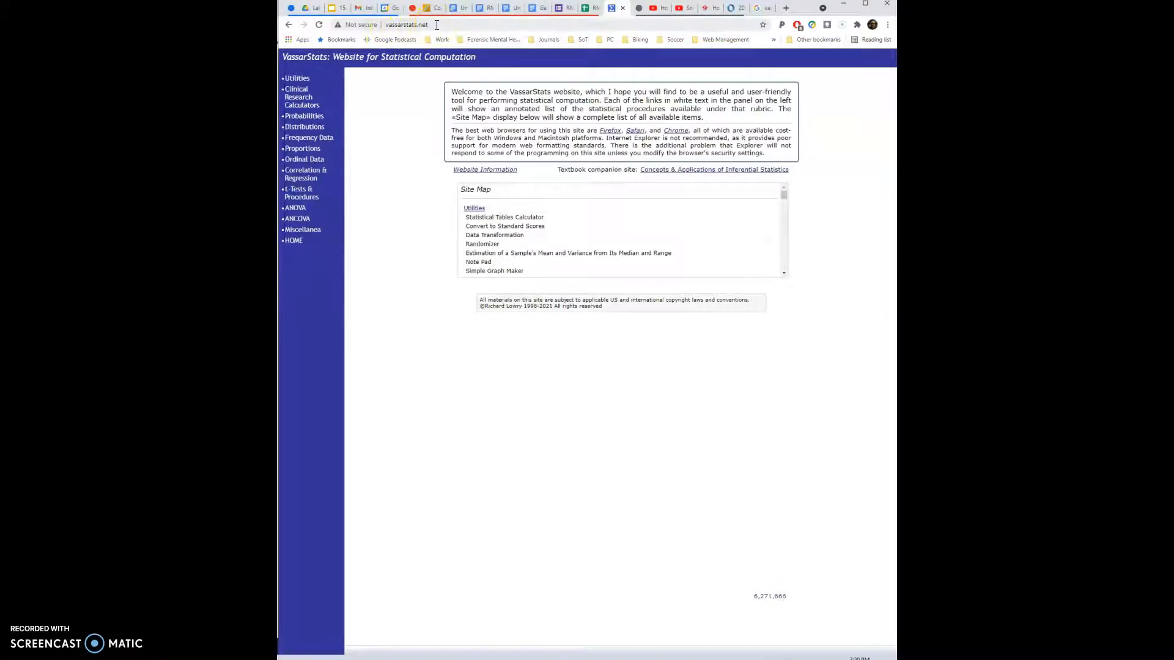
left_click(297, 196)
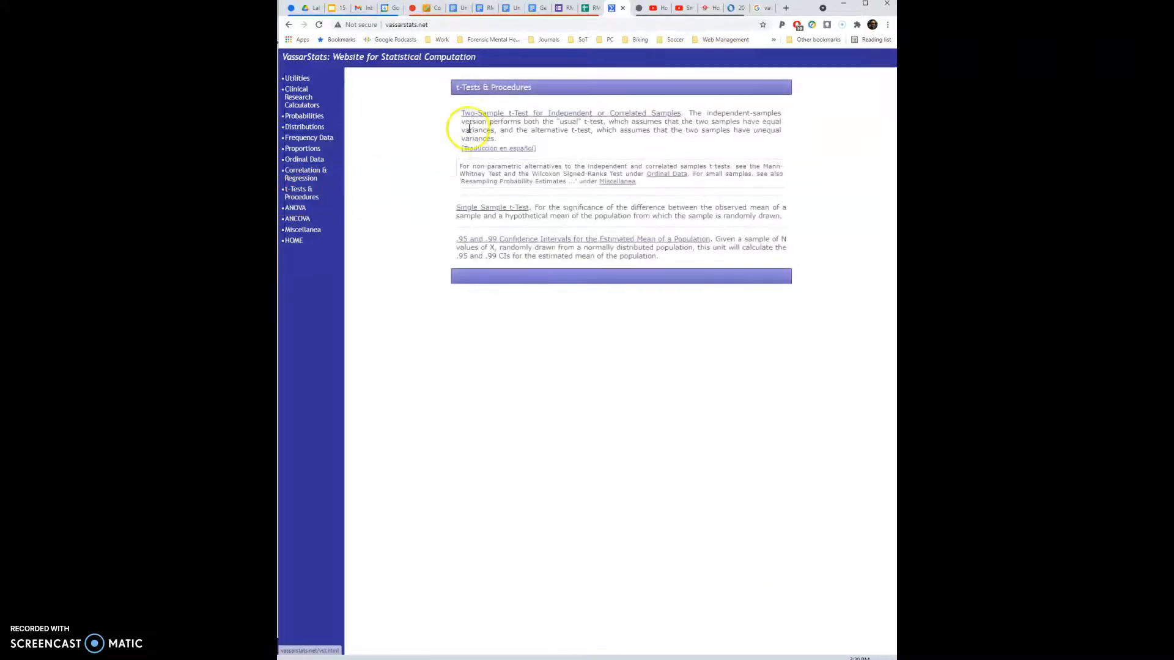
left_click(592, 118)
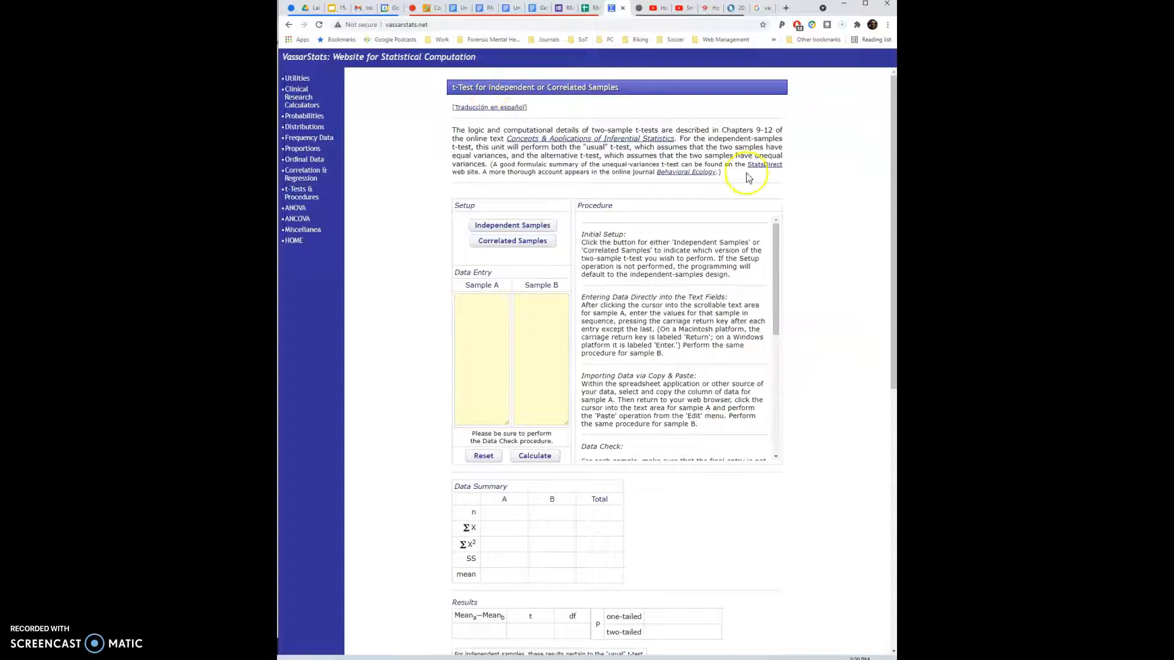
left_click(471, 205)
left_click_drag(451, 208, 446, 203)
left_click(509, 225)
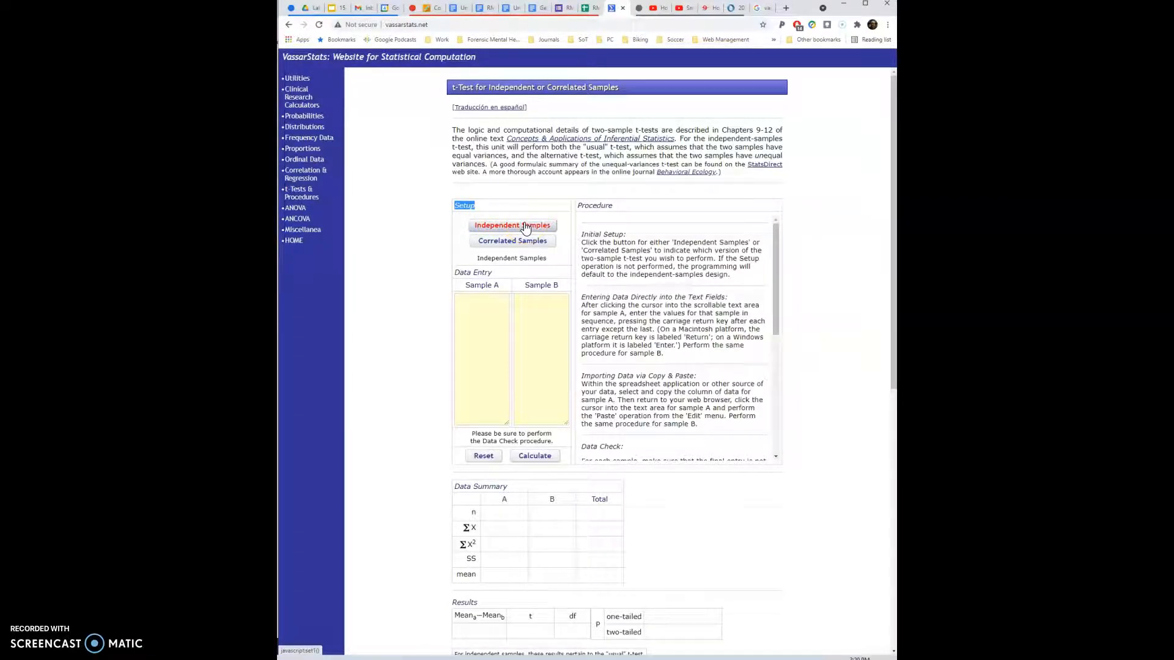
left_click(502, 244)
left_click(498, 227)
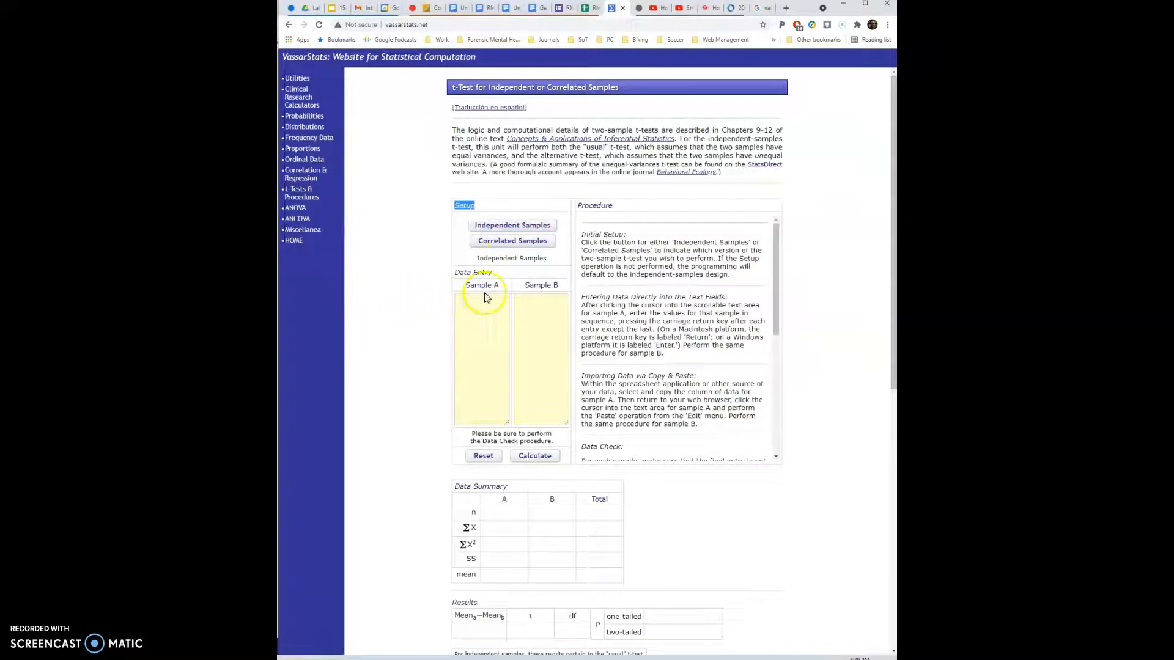
left_click(465, 287)
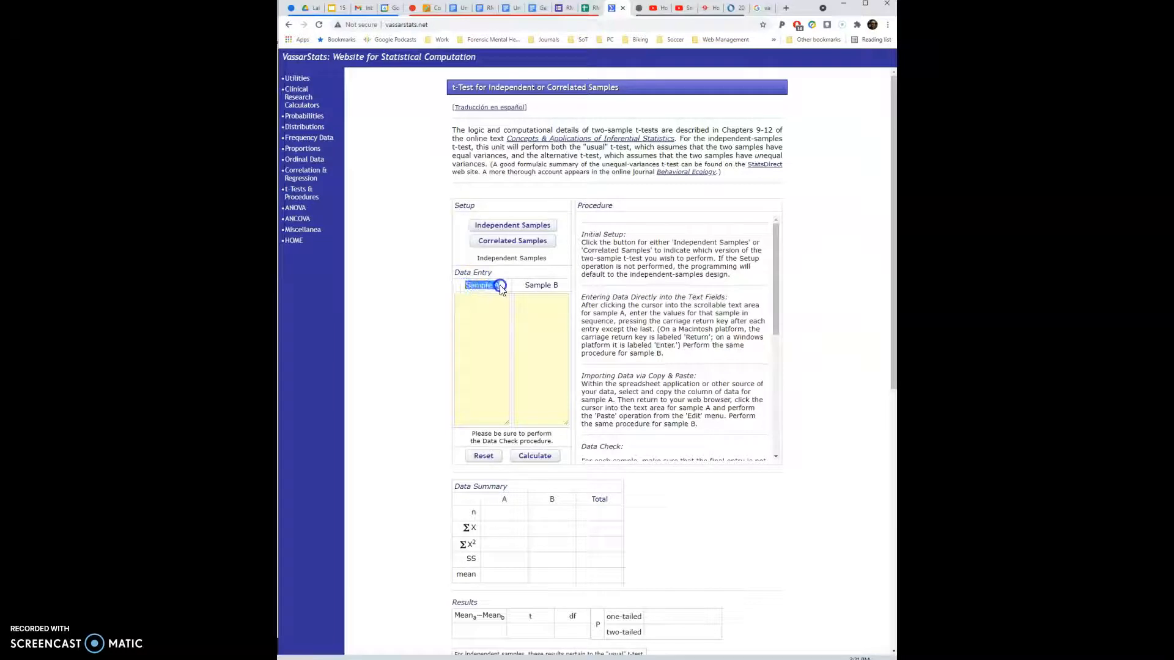
left_click_drag(525, 285, 547, 287)
left_click_drag(466, 284, 476, 284)
left_click(500, 288)
- Switch to the Google Sheets data and copy the interest ratings in AE2:AE13, the rows with Type I Error equal to 1
left_click(588, 9)
left_click_drag(504, 138, 517, 240)
left_click(572, 140)
left_click_drag(572, 140, 563, 244)
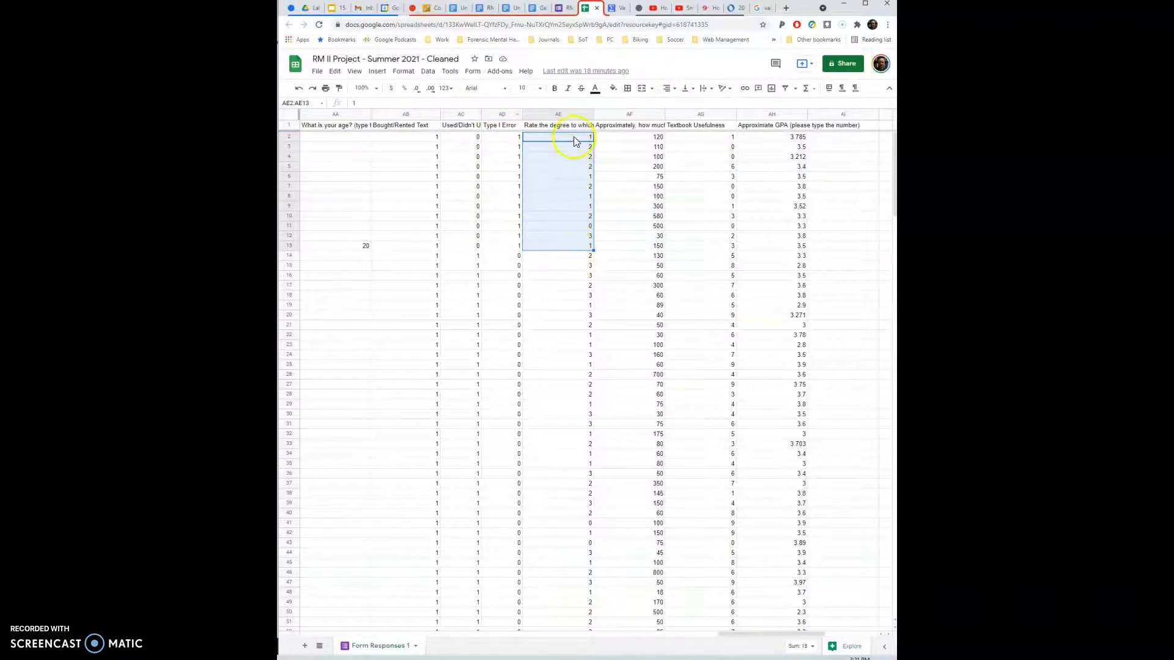
key("ctrl+c")
right_click(567, 223)
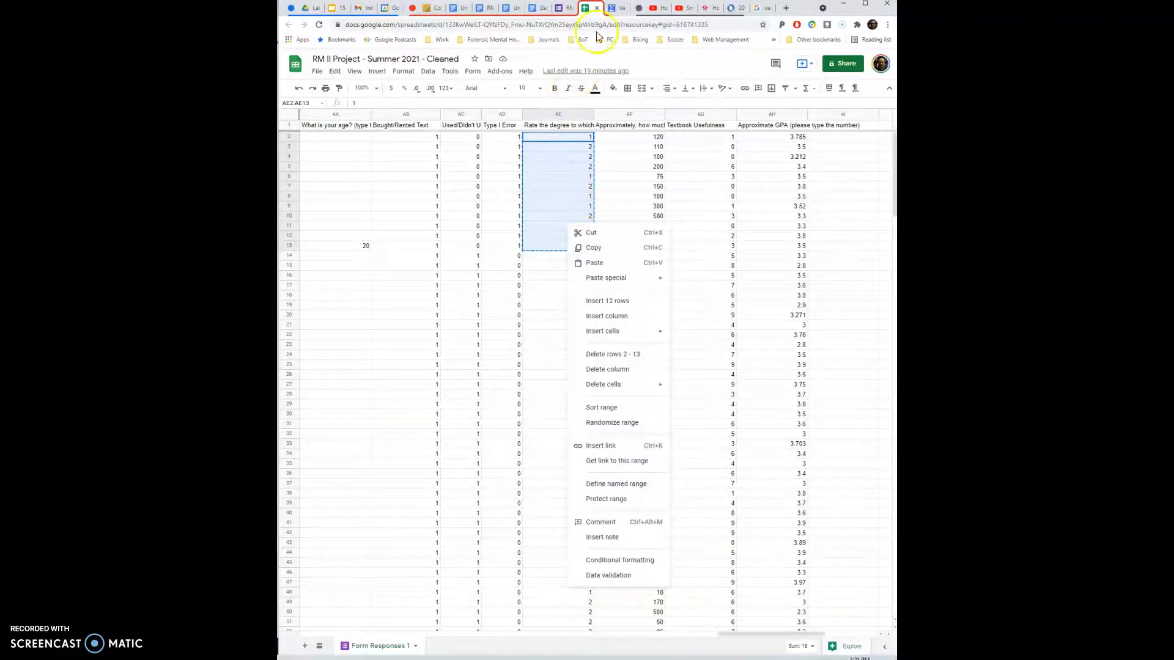
- Switch to VassarStats and paste the copied interest ratings into the Sample A data entry field
left_click(611, 7)
left_click(472, 307)
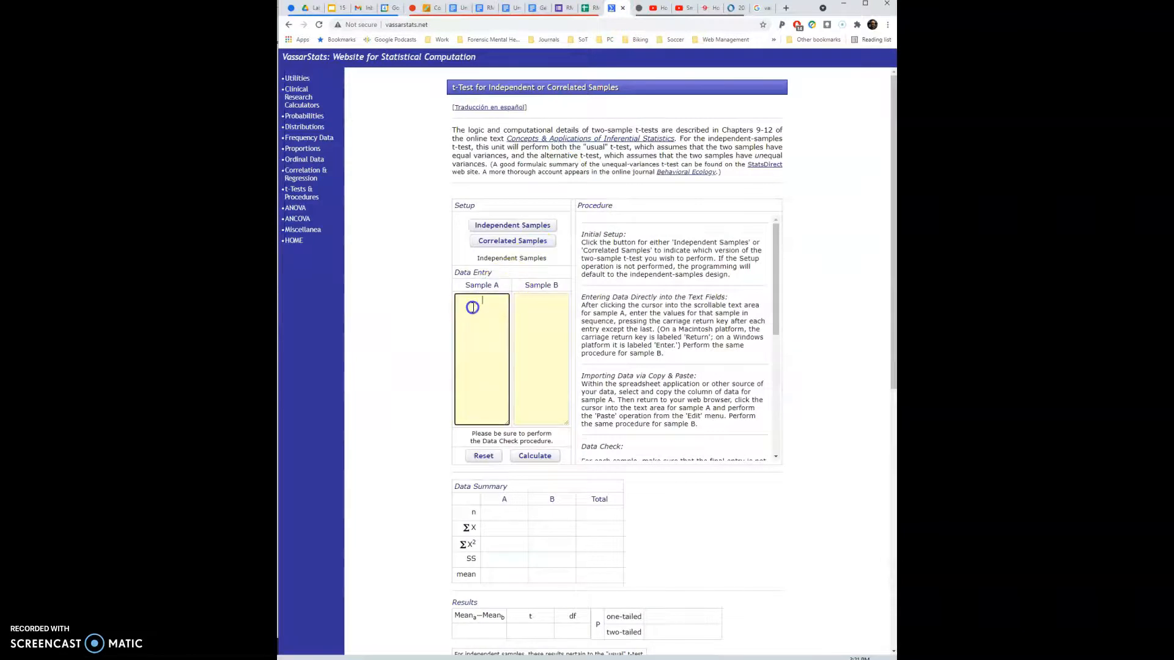
right_click(472, 307)
left_click(503, 381)
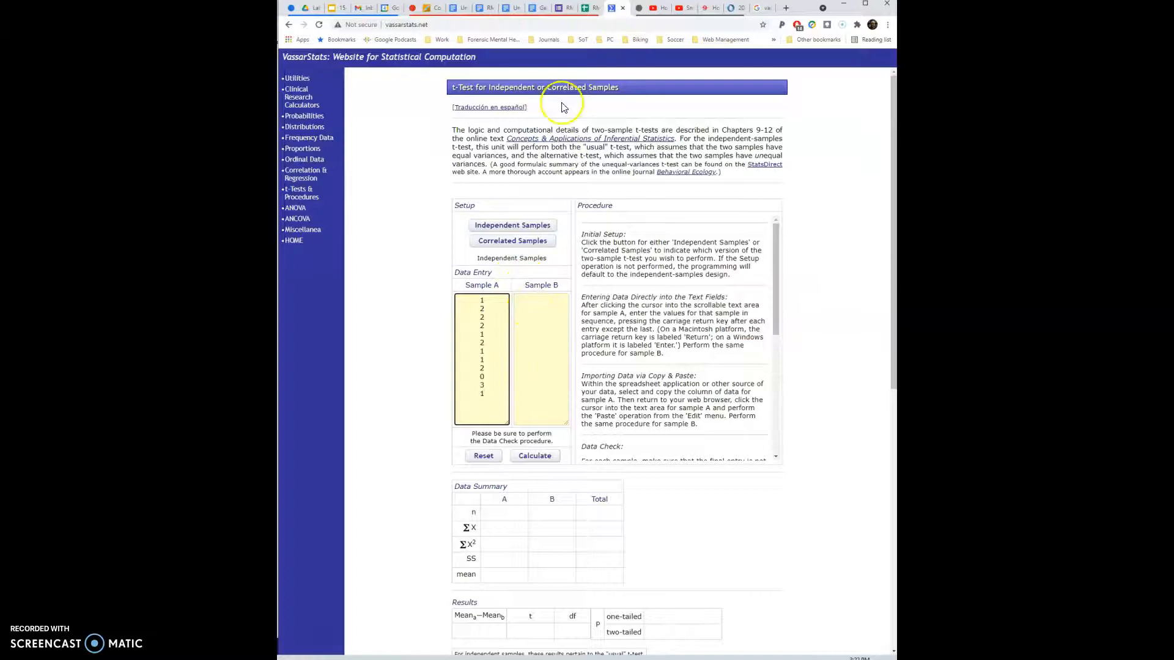
- Switch back to the Google Sheets data and copy the remaining groups' interest ratings in AE14:AE182
left_click(590, 9)
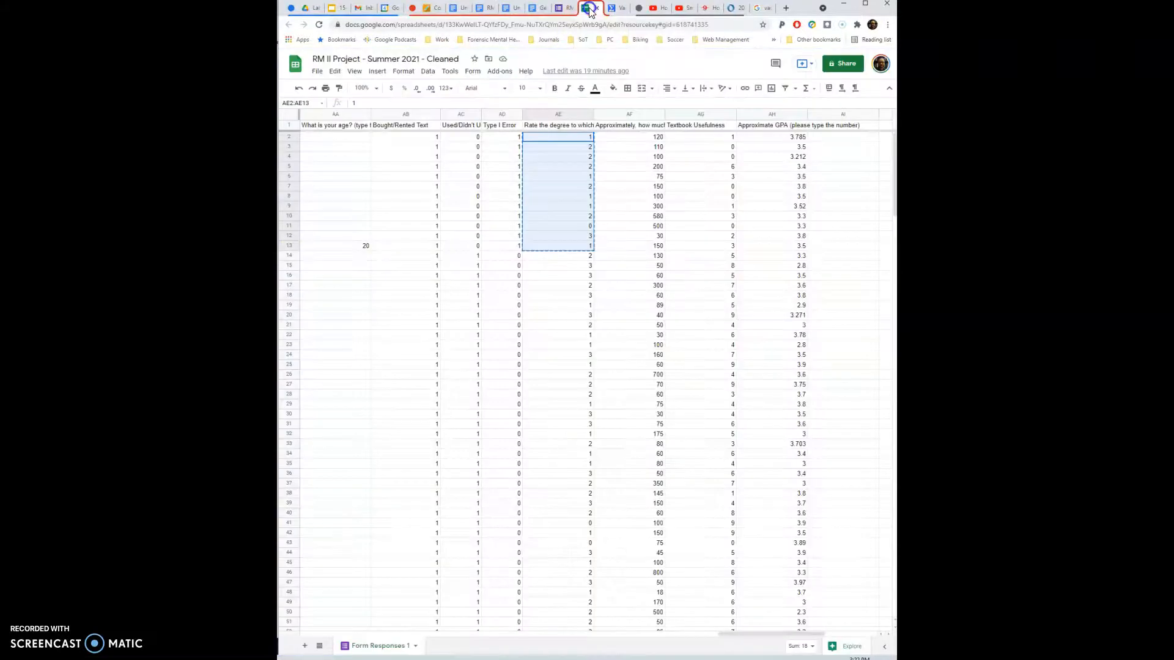
left_click(562, 263)
left_click(559, 258)
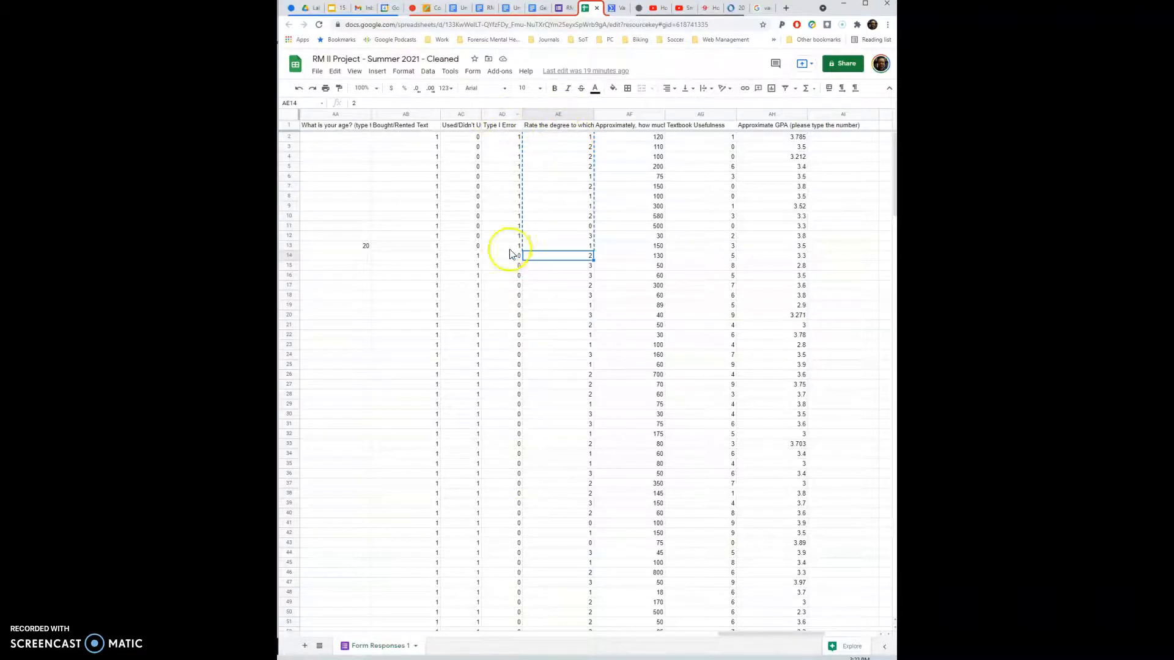
left_click(562, 259)
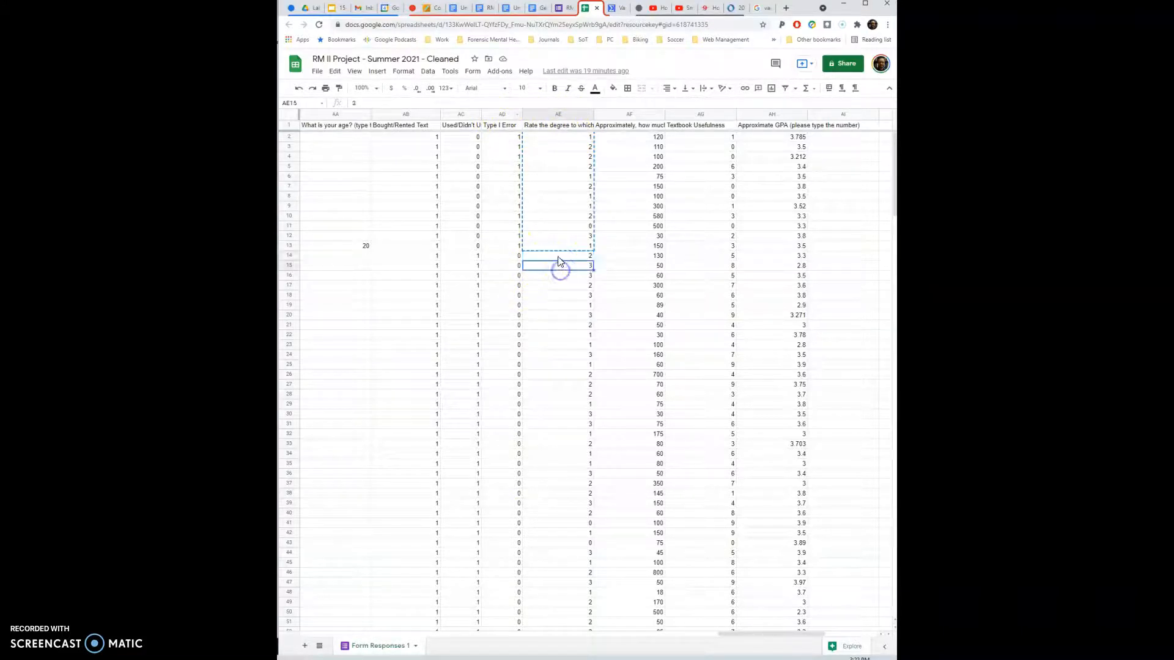
left_click_drag(556, 256, 549, 537)
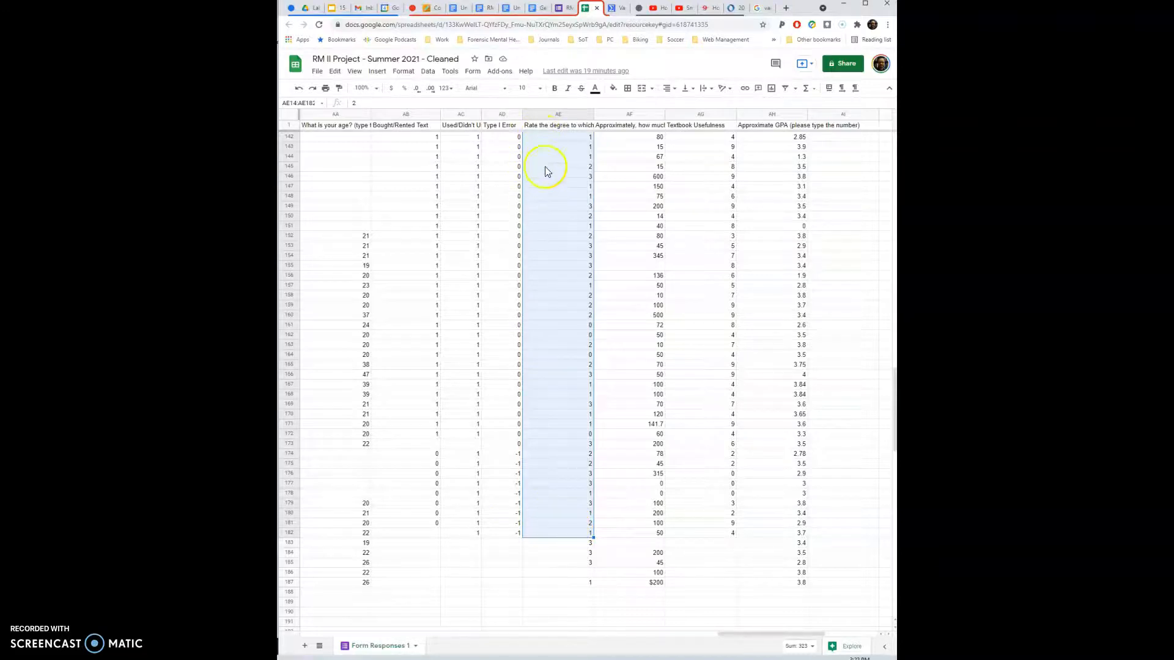
left_click_drag(886, 419, 876, 160)
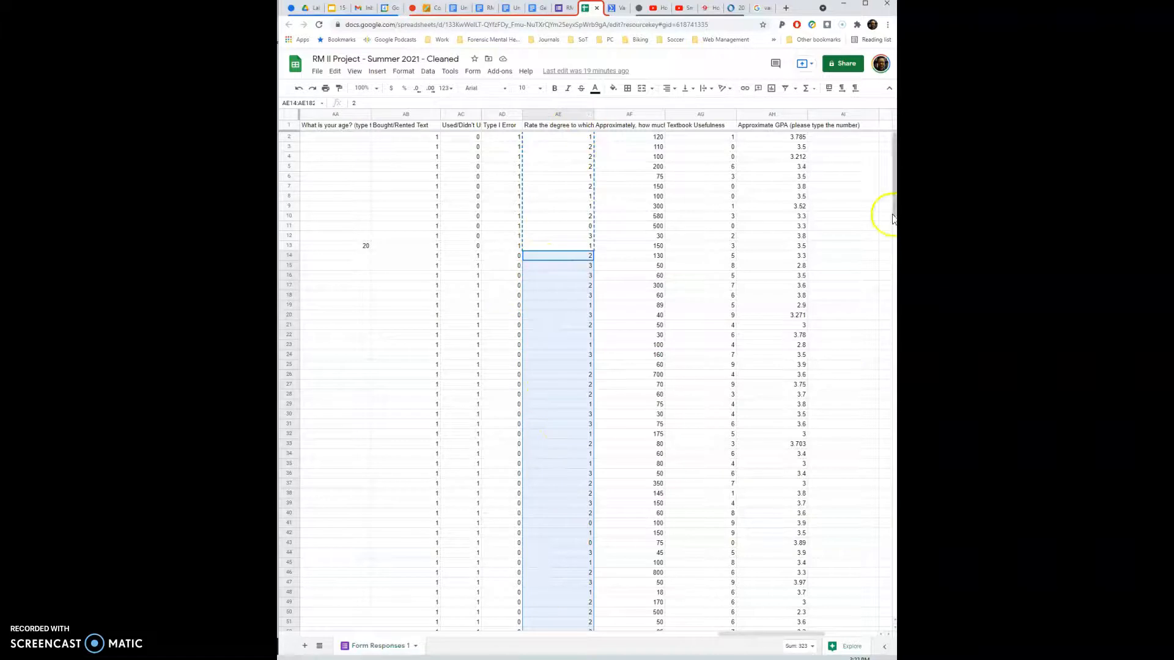
right_click(573, 330)
left_click(617, 319)
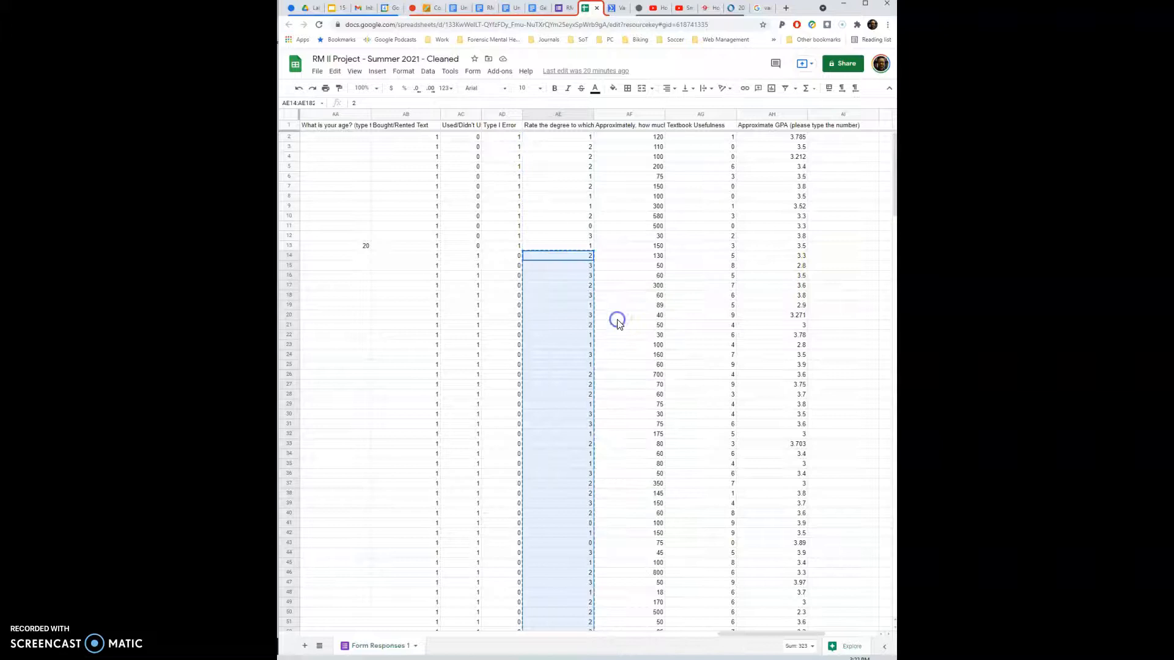
- Switch to VassarStats and paste the copied AE14:AE182 interest ratings into the Sample B data entry field
left_click(613, 8)
left_click(541, 315)
right_click(541, 316)
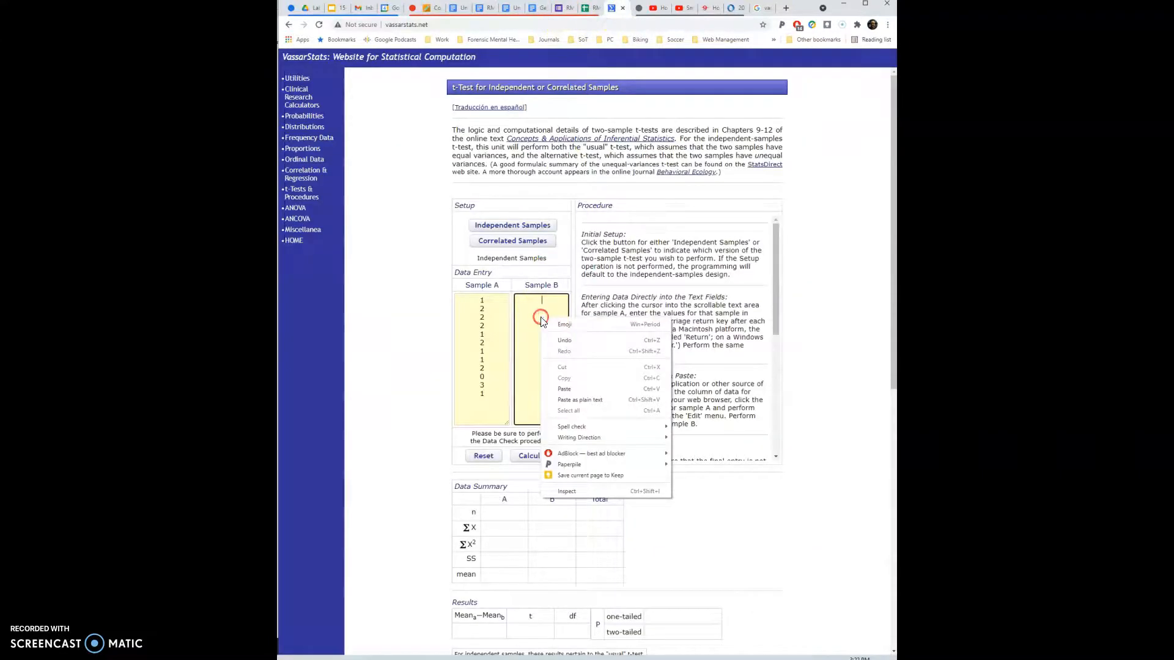
left_click(588, 389)
scroll(535, 366, "down", 5)
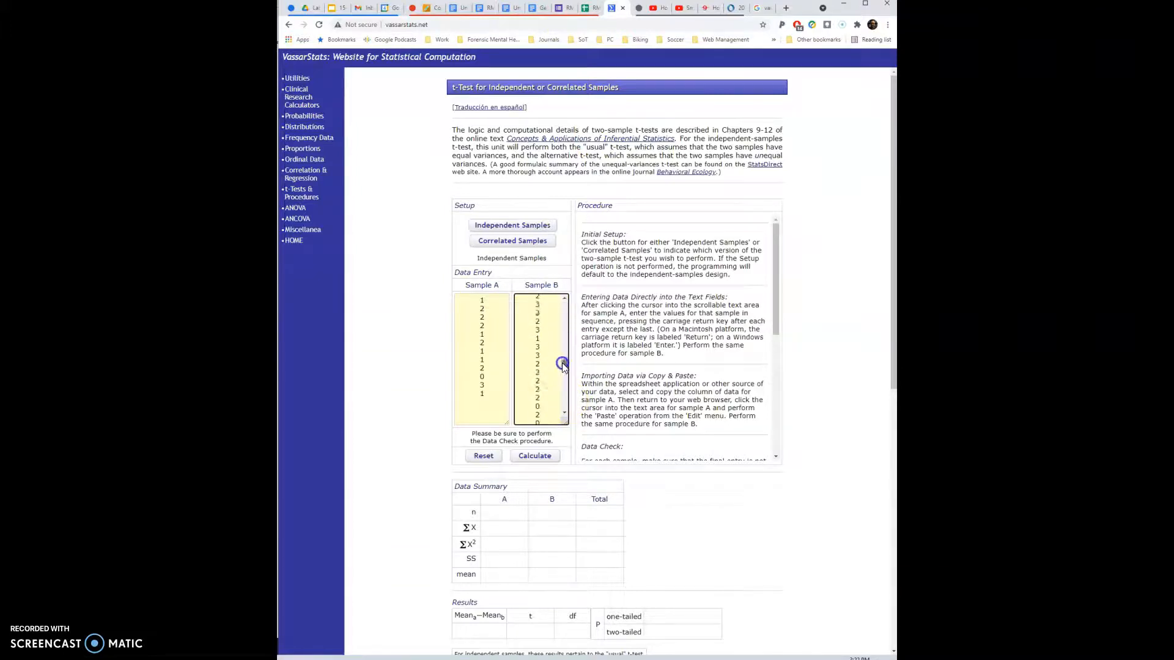
- Calculate the independent-samples t-test and examine the results, including the two-tailed probability
left_click(535, 459)
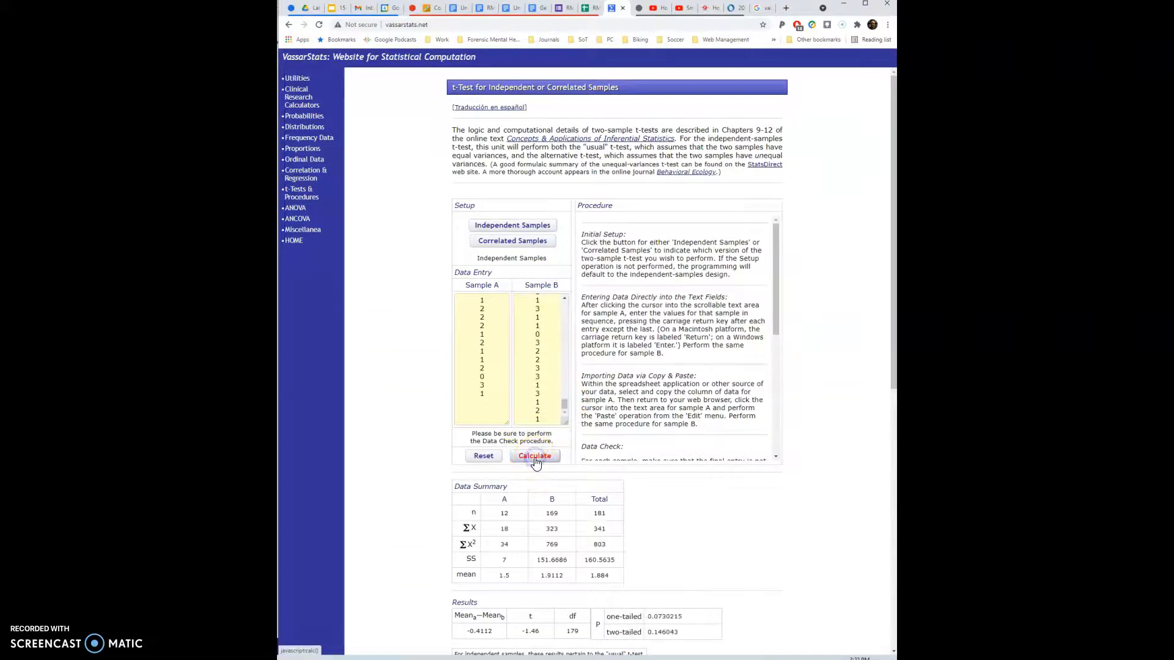
scroll(889, 287, "down", 5)
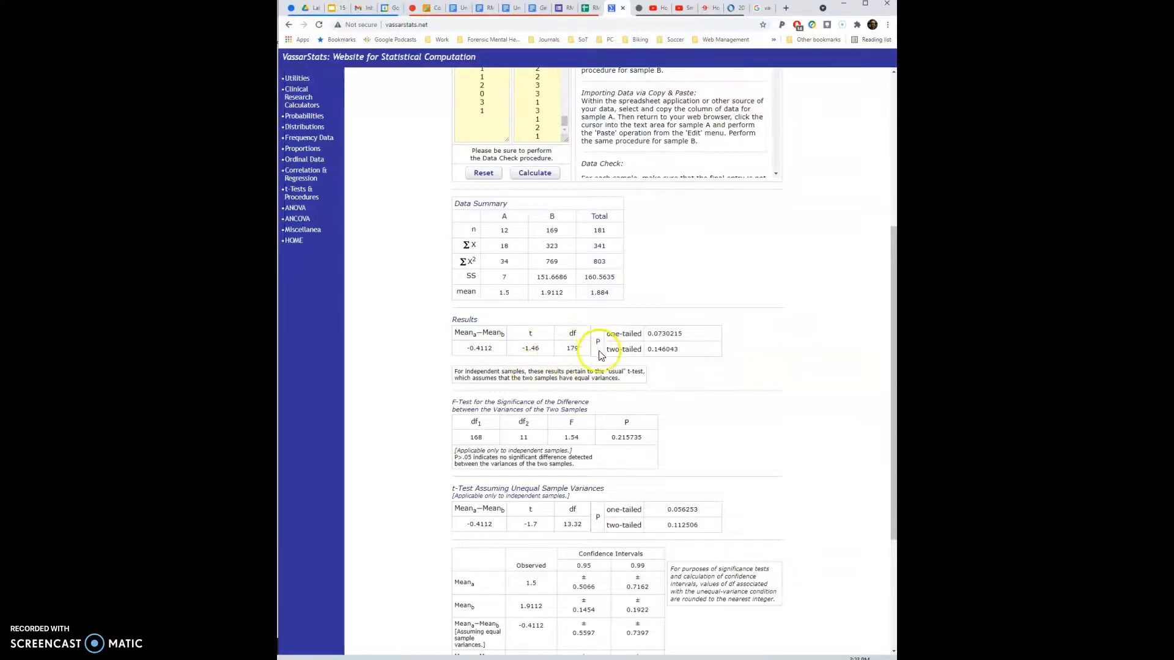
left_click(655, 349)
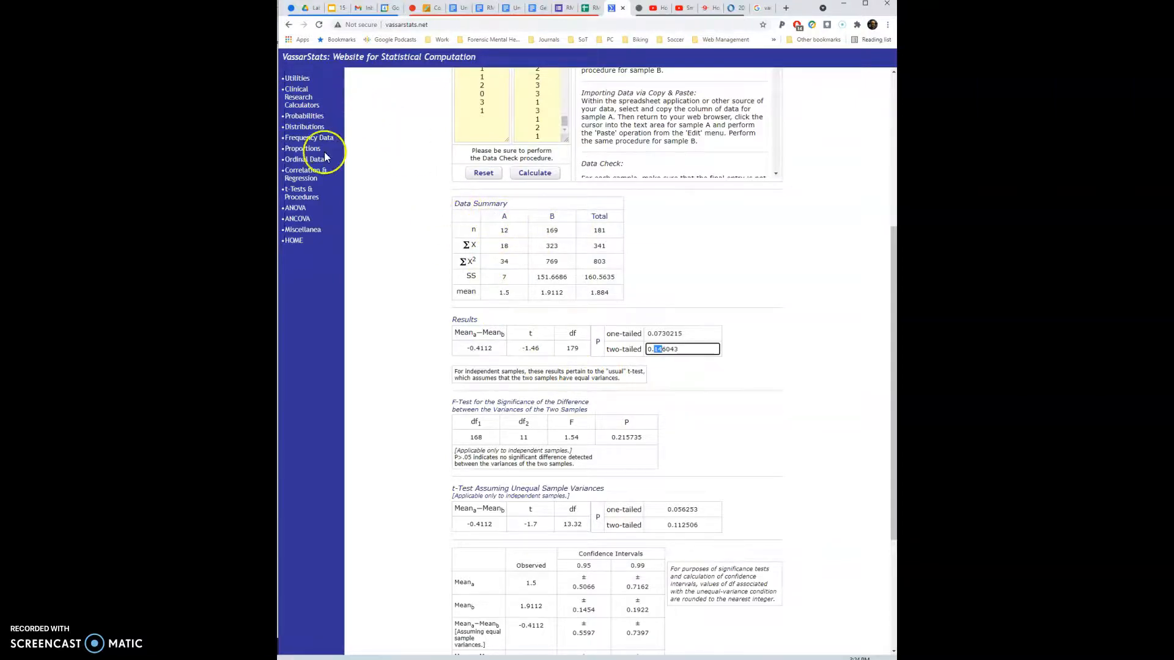
- Open Basic Sample Stats from the Miscellanea procedures, then copy the Type I Error group's ratings in AE2:AE13 of the Google Sheets data
left_click(295, 231)
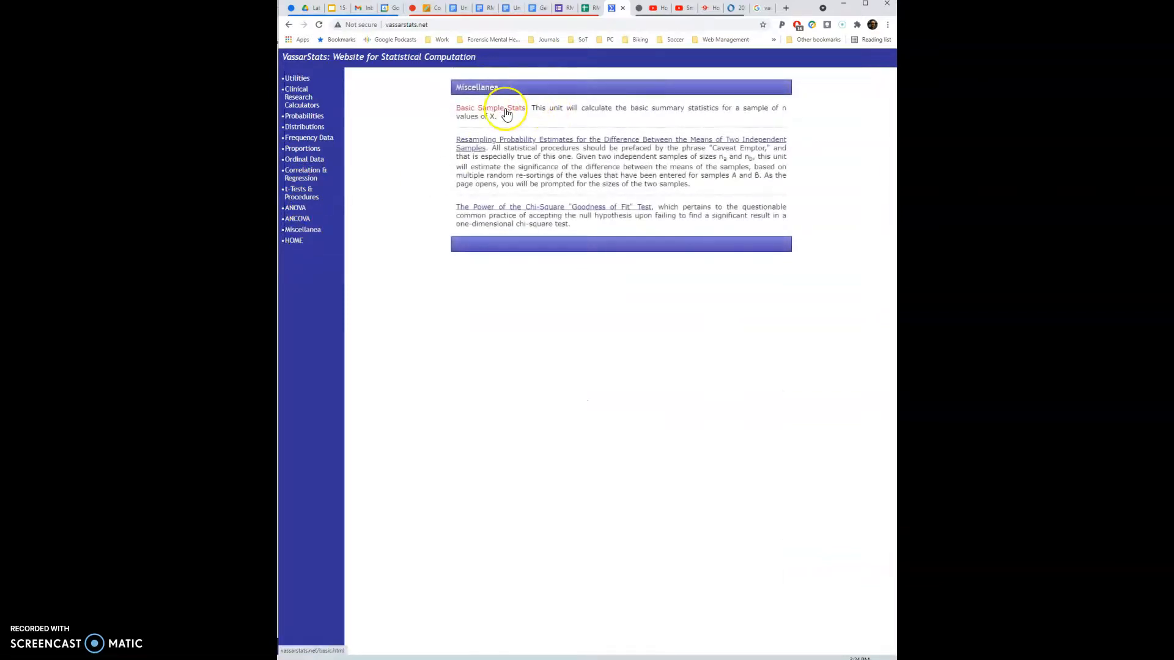
left_click(503, 112)
left_click(588, 7)
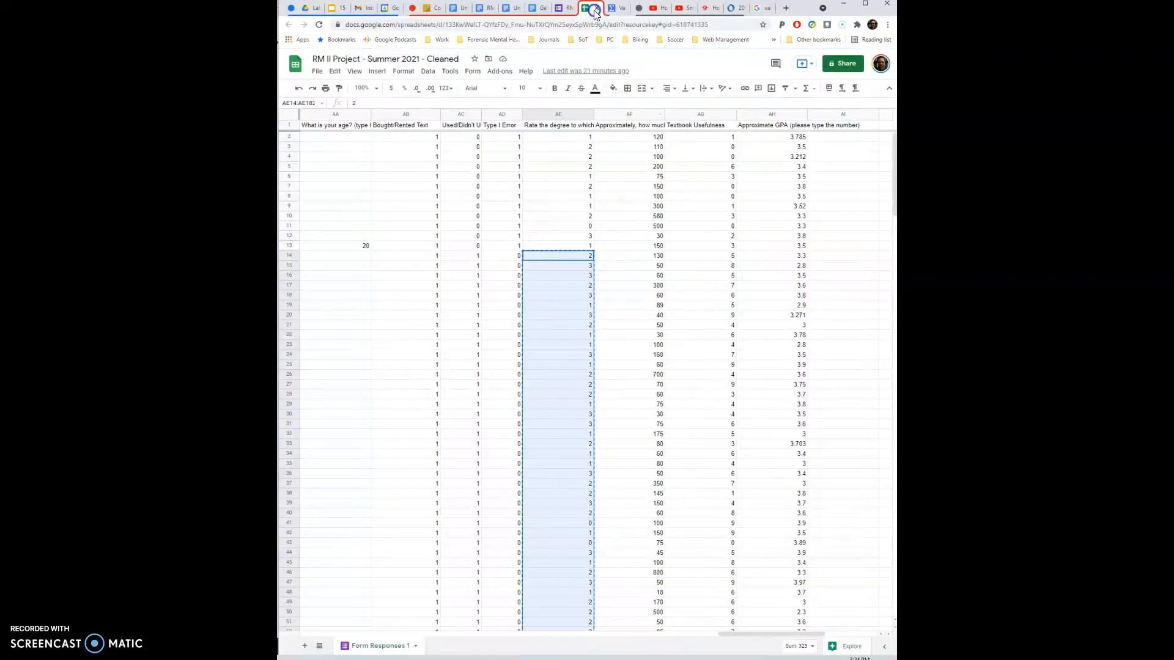
left_click_drag(569, 137, 567, 248)
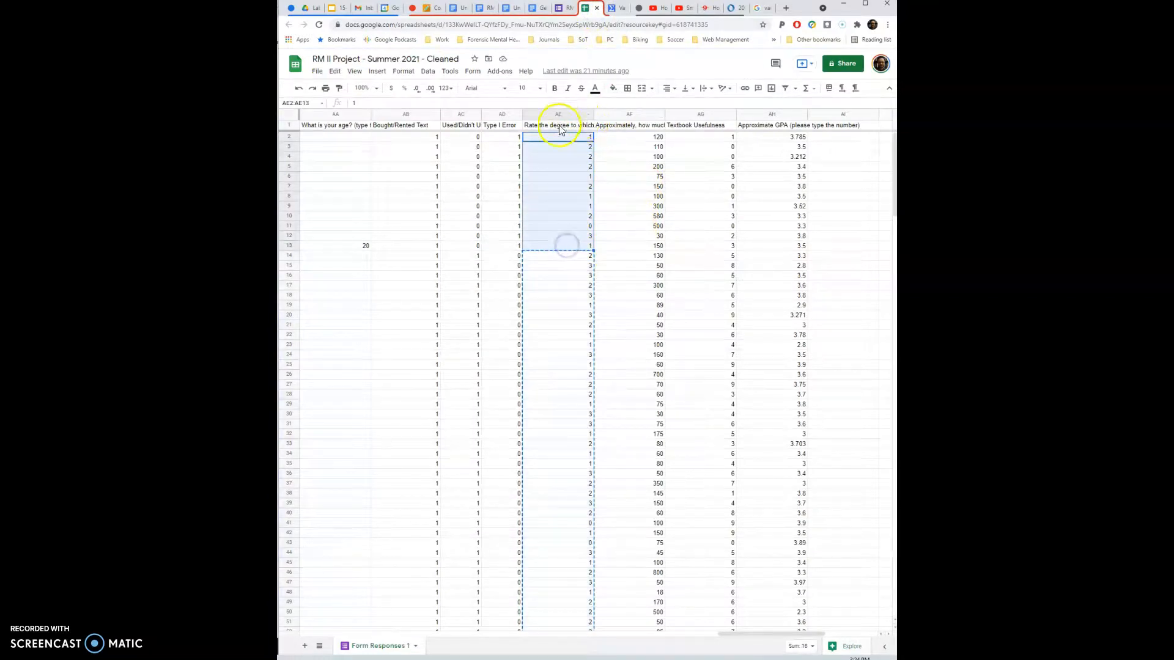
key("ctrl+c")
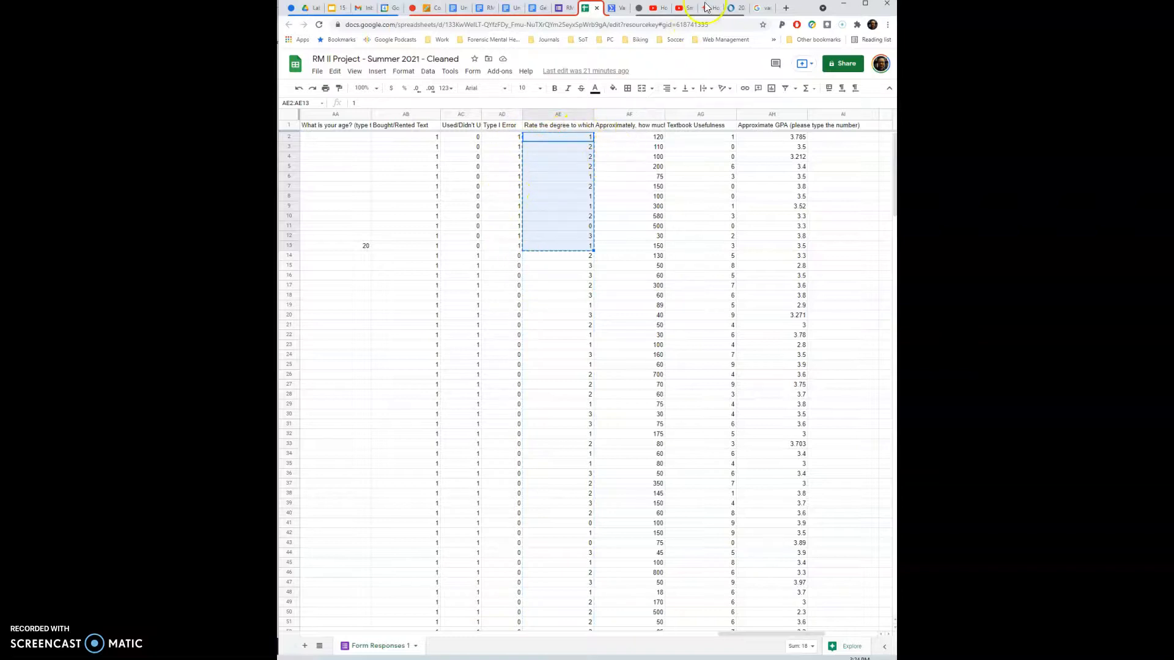
- Switch to VassarStats, paste the copied ratings into the Basic Sample Stats data entry field, and calculate the summary values
left_click(630, 8)
left_click(508, 392)
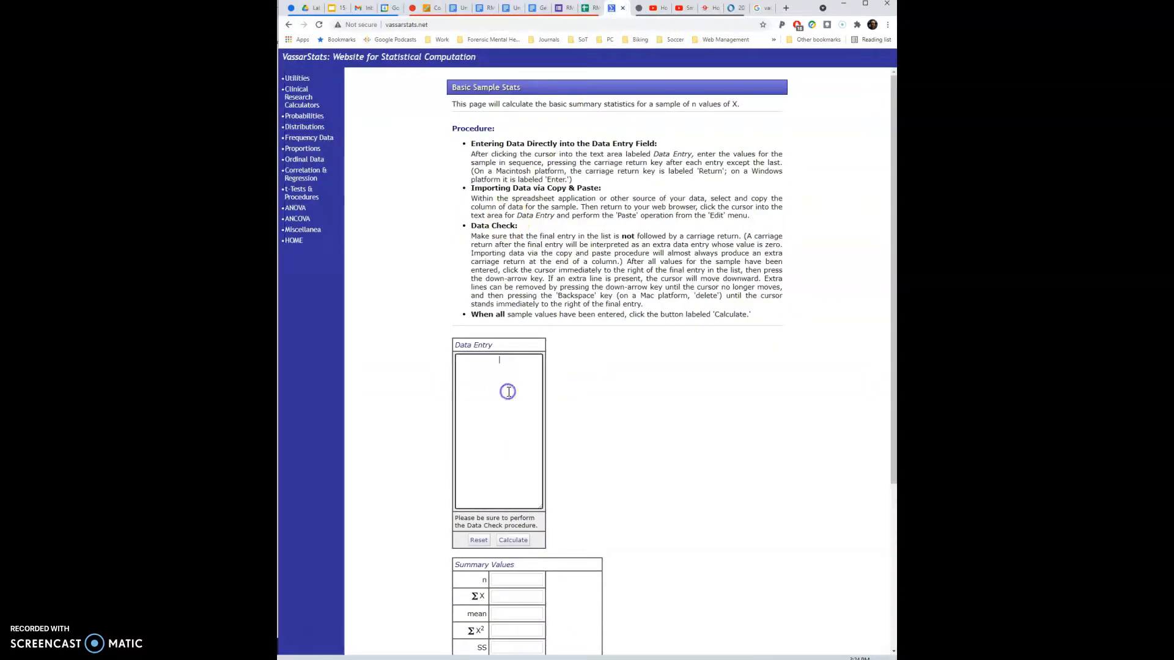
left_click(513, 539)
scroll(641, 450, "down", 4)
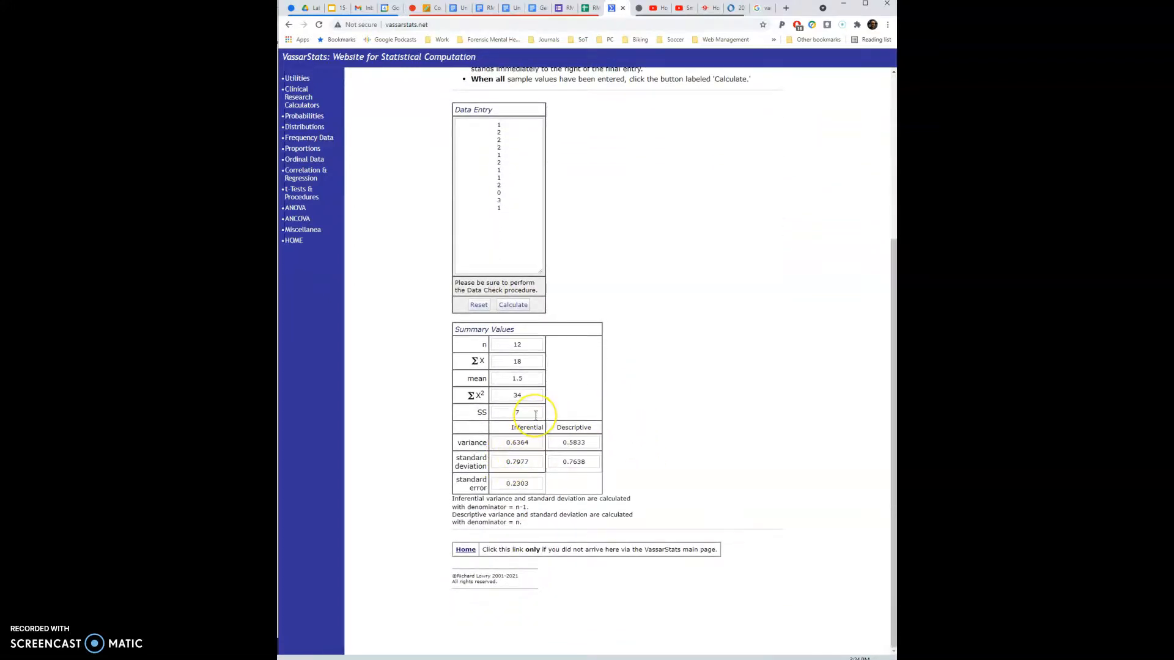
- Examine the Type I Error group's mean, inferential standard deviation and standard error in the summary values
double_click(518, 379)
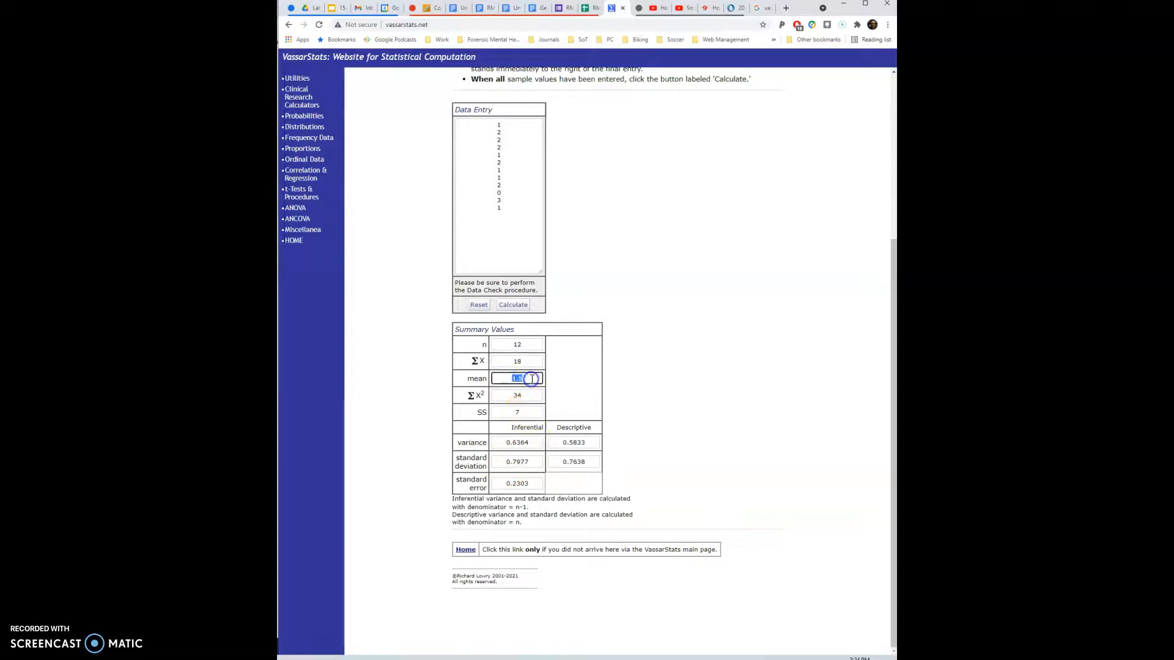
double_click(533, 461)
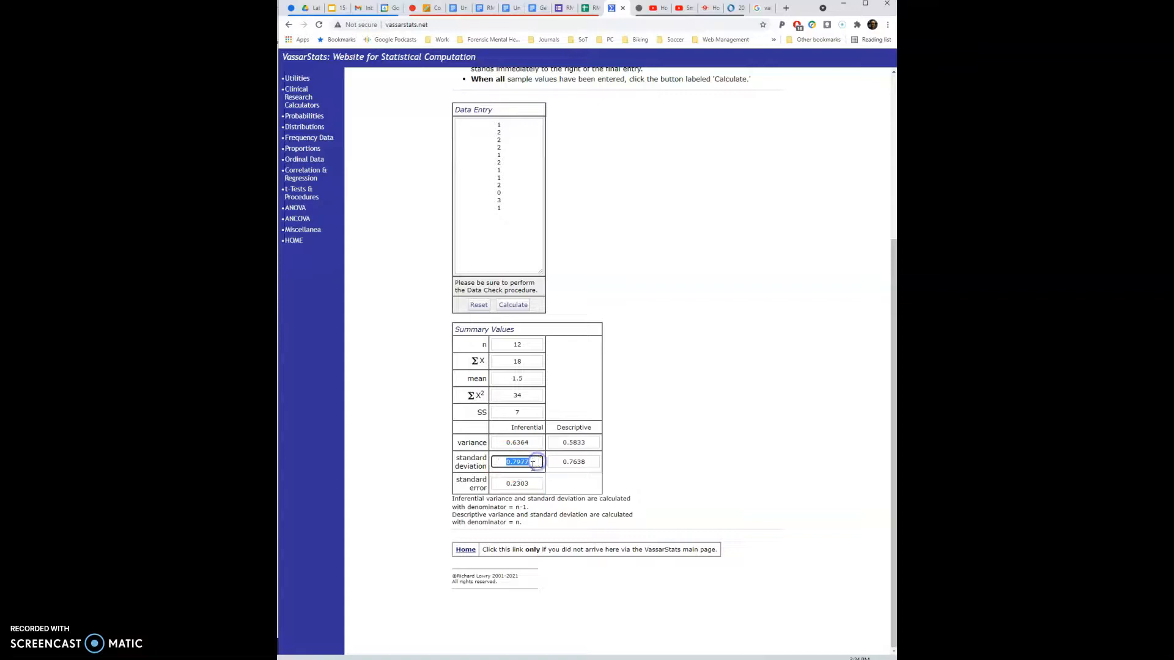
left_click(502, 483)
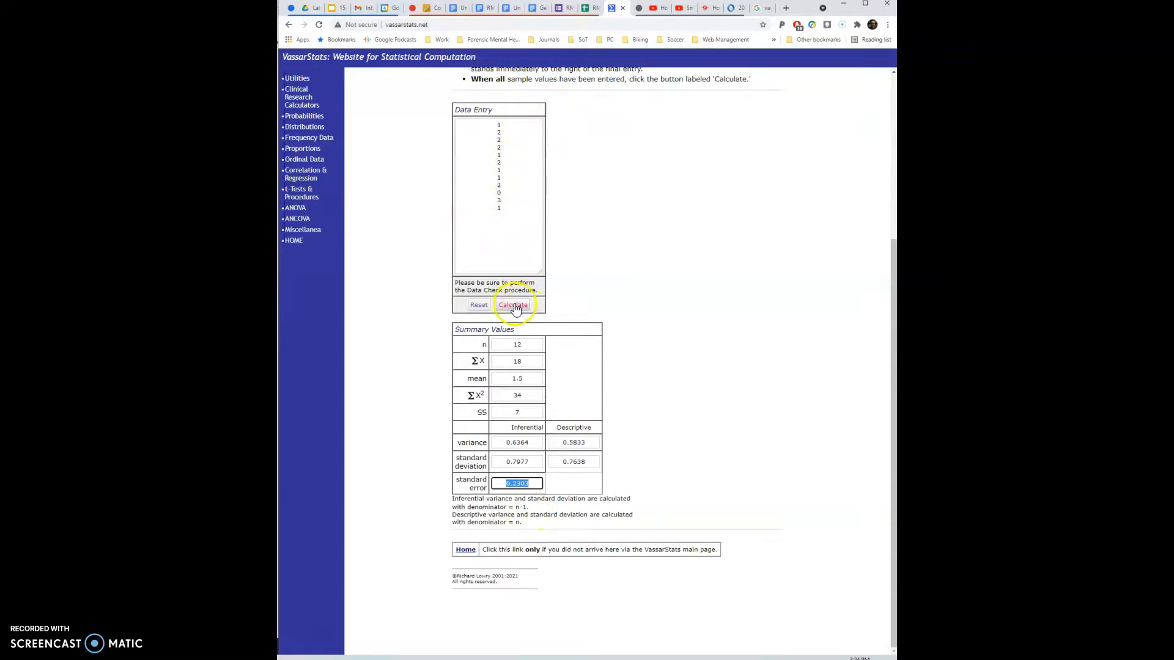
- Clear the Basic Sample Stats entries and switch back to the Google Sheets data
left_click(478, 305)
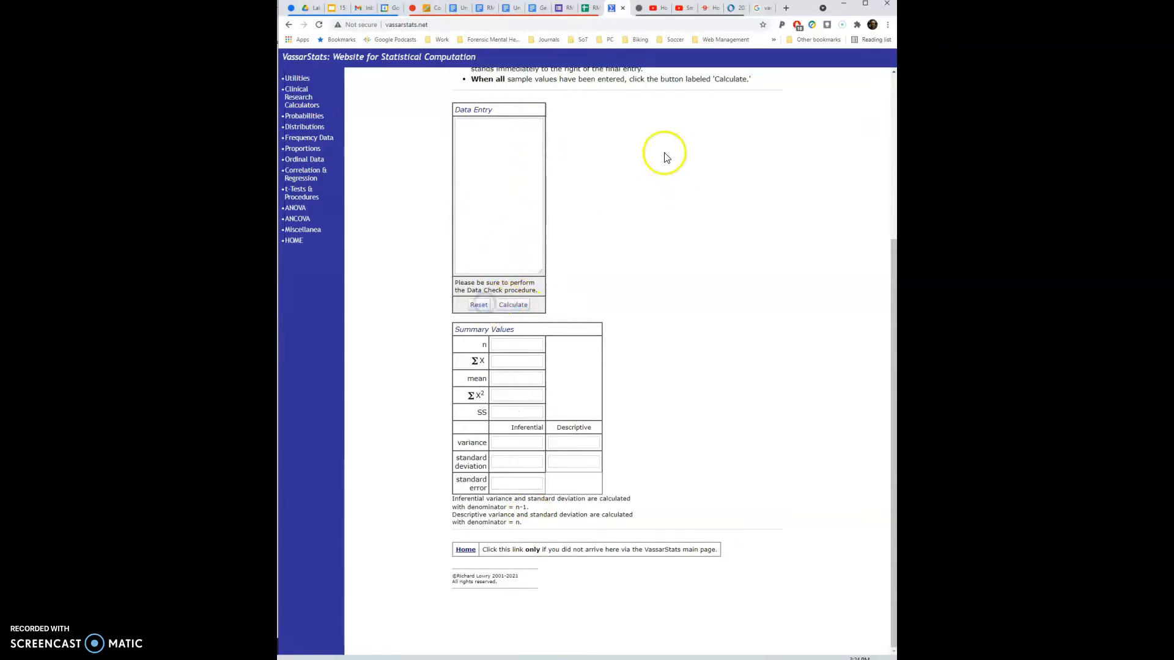
left_click(587, 8)
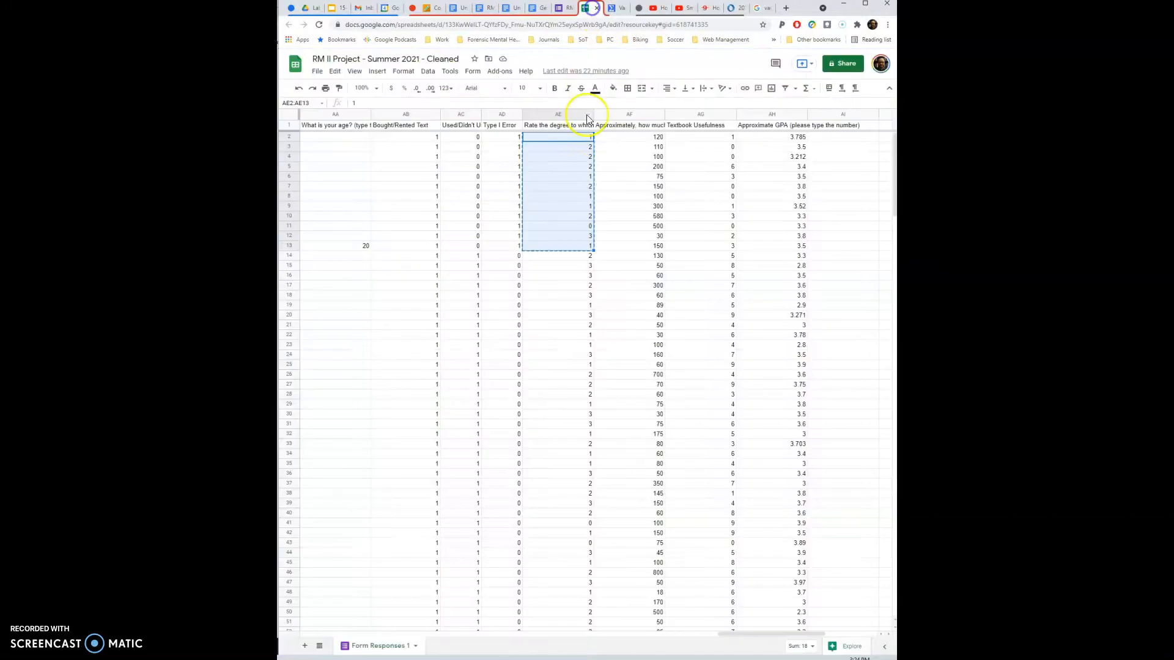
left_click(549, 258)
left_click_drag(549, 258, 575, 396)
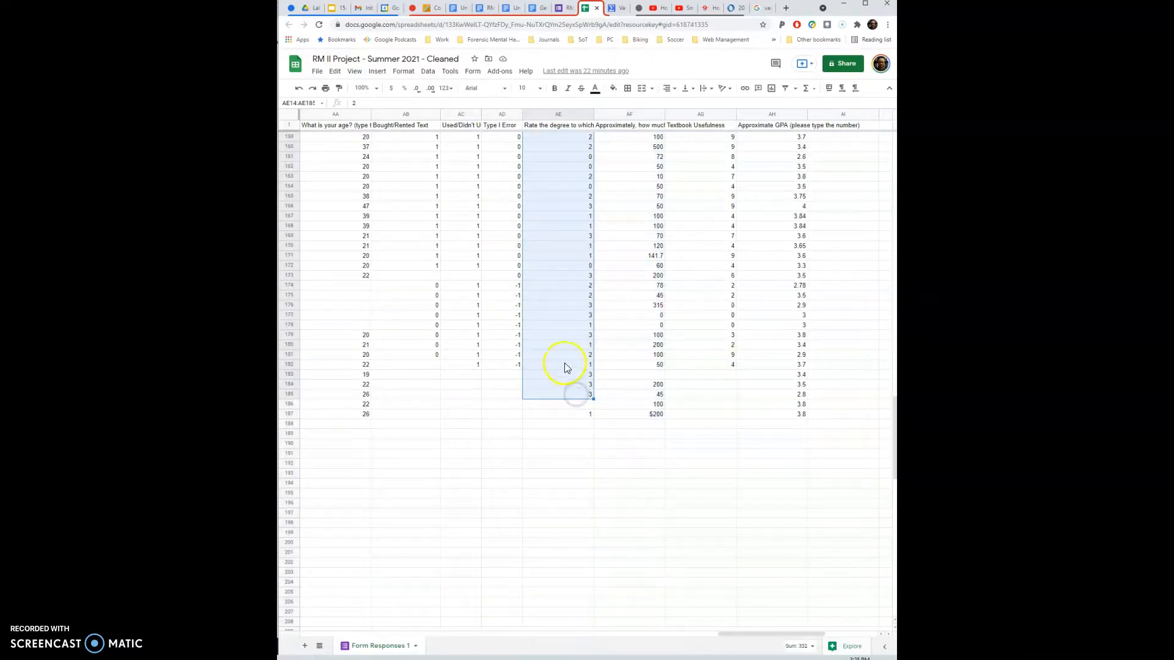
left_click_drag(892, 465, 884, 146)
left_click(659, 304)
- Copy the interest ratings in AE14:AE182, switch to VassarStats, and paste them into the Basic Sample Stats data entry field
left_click_drag(567, 256, 542, 426)
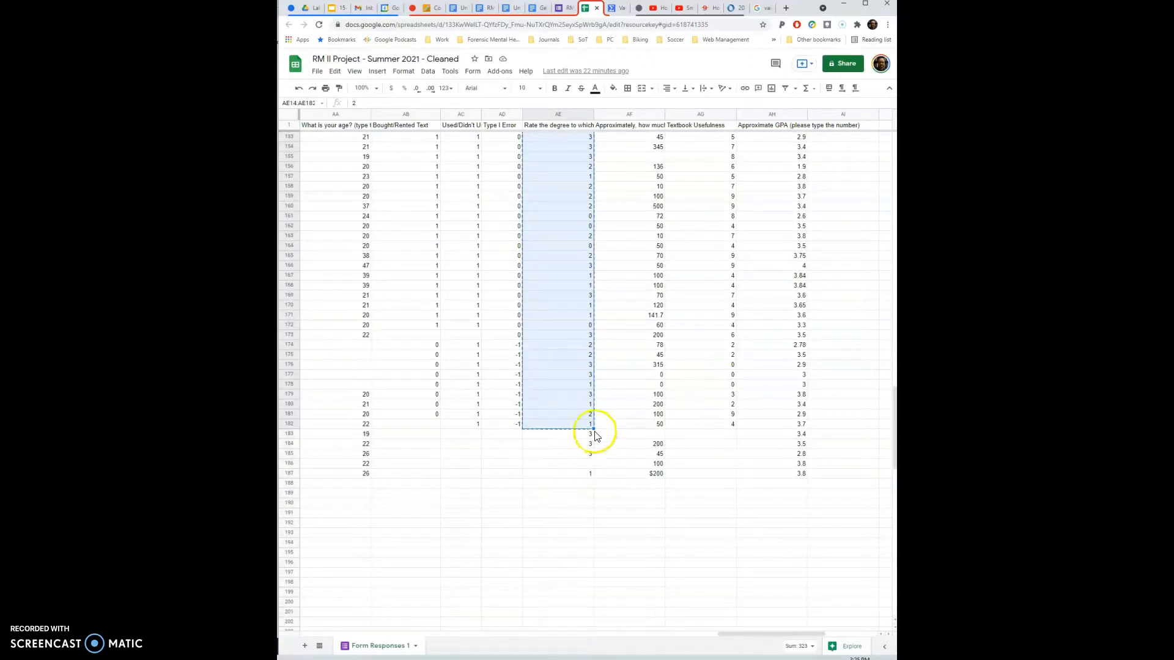
left_click(616, 8)
left_click(512, 175)
key("ctrl+v")
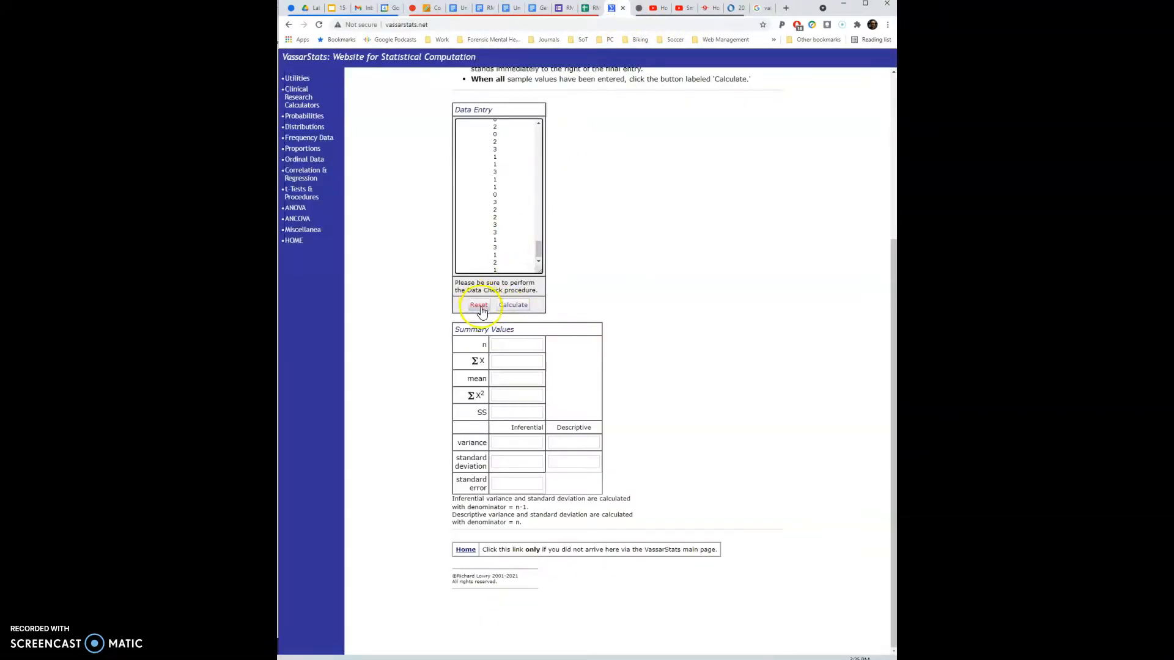
- Calculate the summary values for the pasted ratings and examine their mean, inferential standard deviation and standard error
left_click(512, 305)
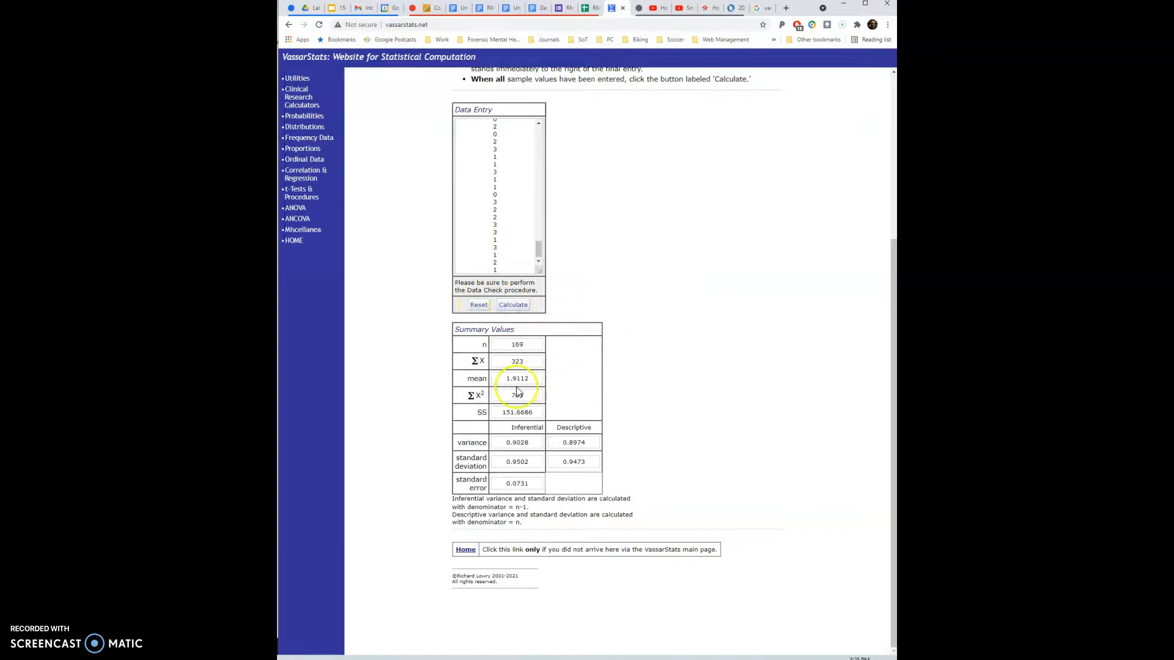
left_click_drag(502, 378, 527, 378)
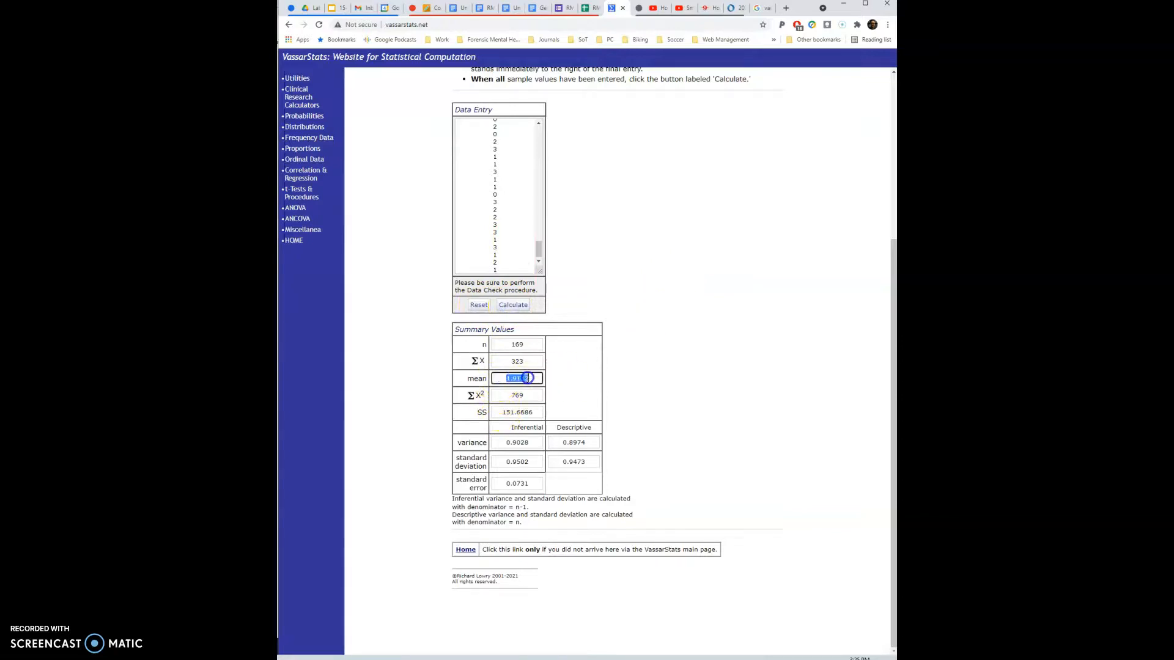
left_click(501, 461)
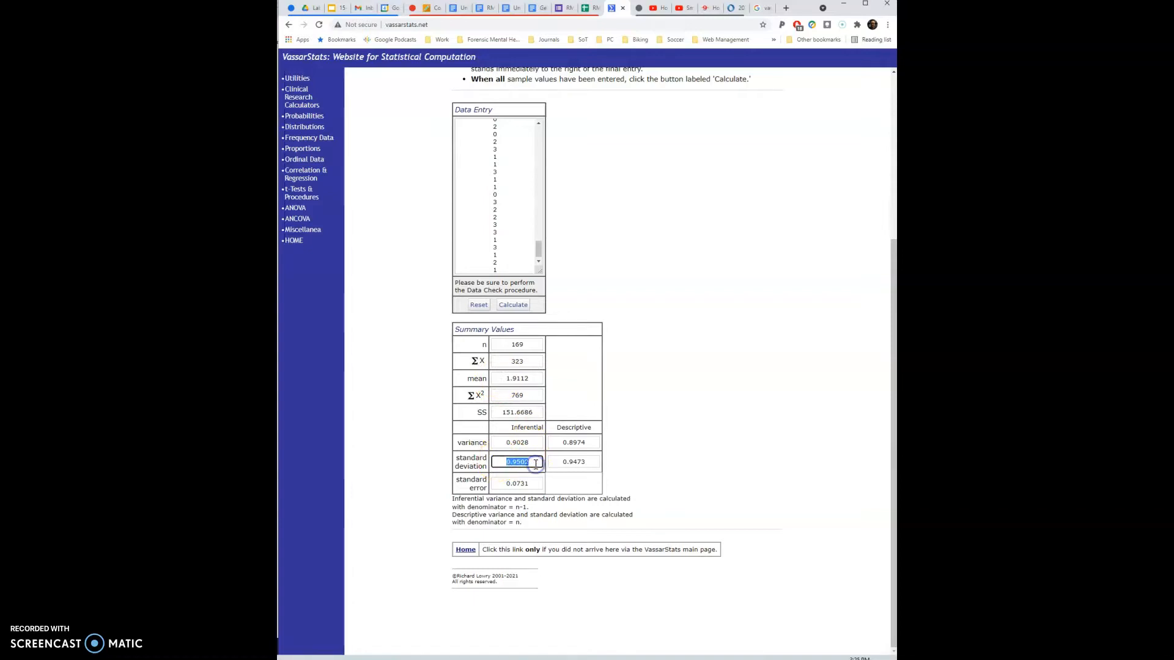
left_click(503, 483)
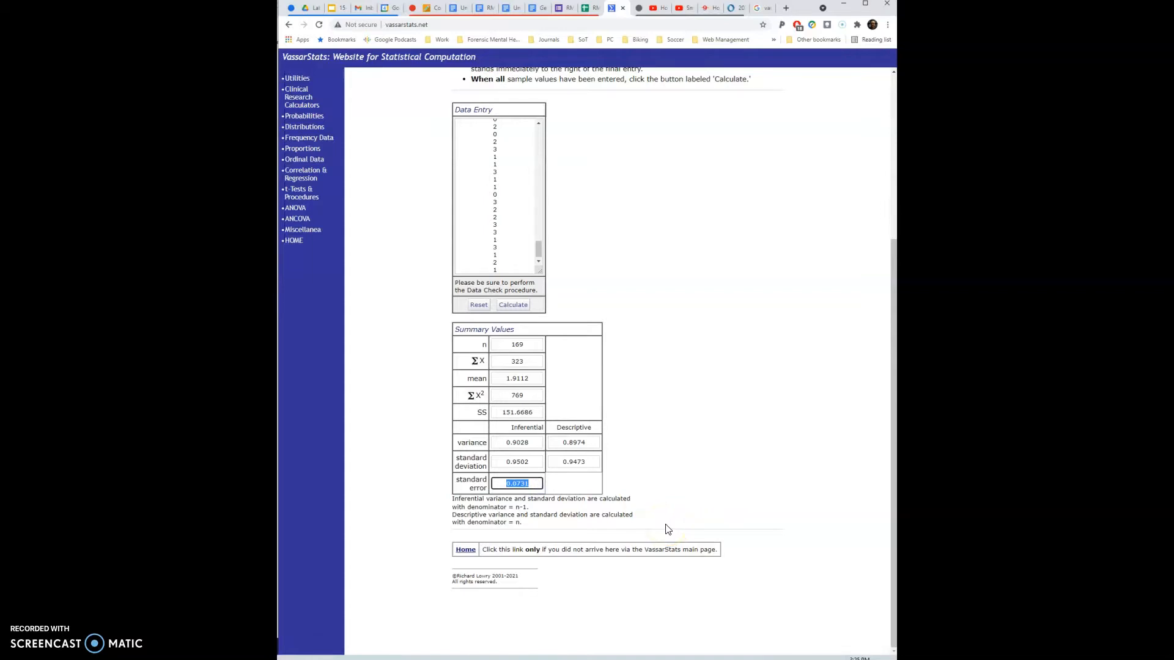
- Switch to the Google Sheets data and look over the "Approximately, how much", Textbook Usefulness and Approximate GPA columns
left_click(587, 8)
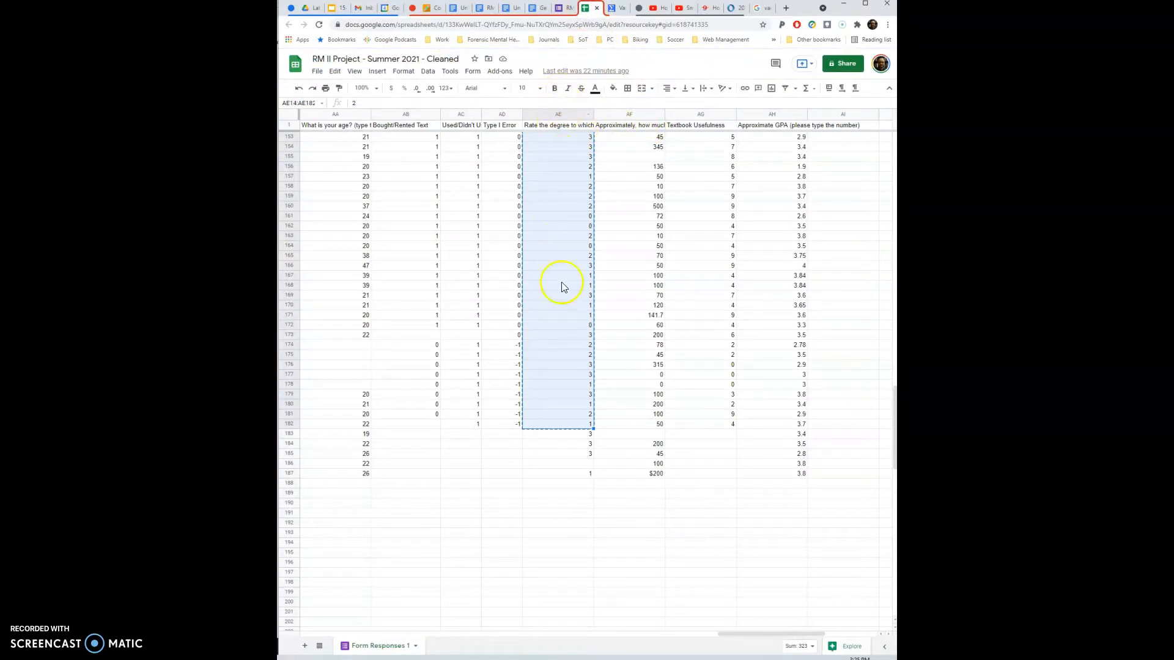
left_click_drag(643, 135, 625, 374)
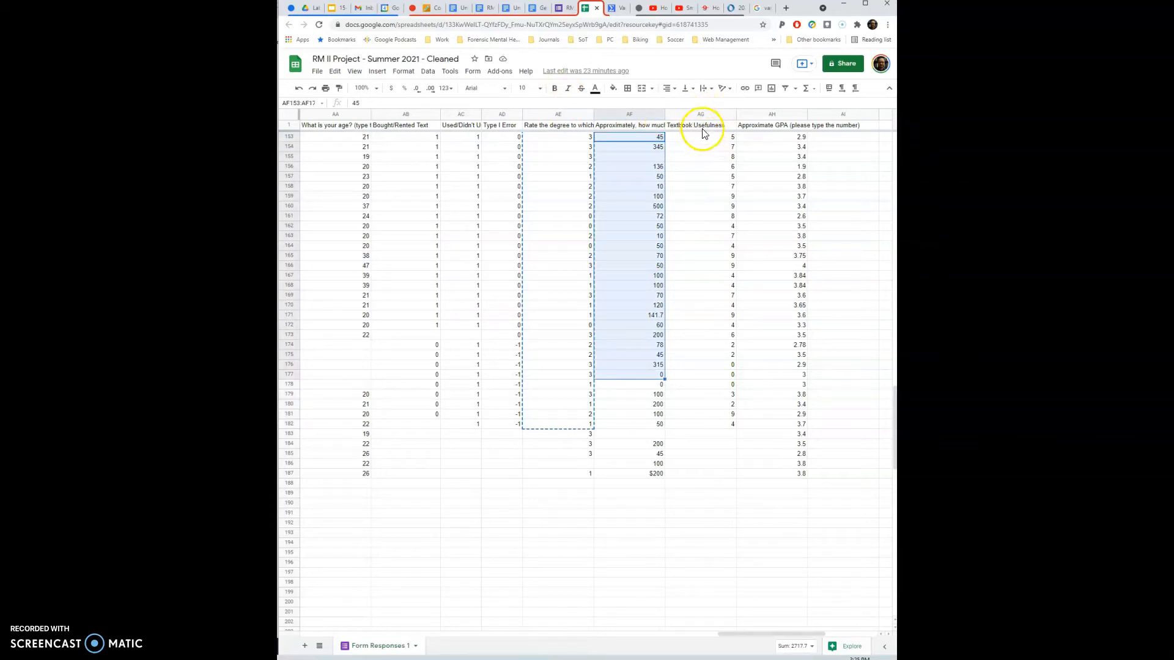
left_click(703, 124)
scroll(706, 149, "up", 4)
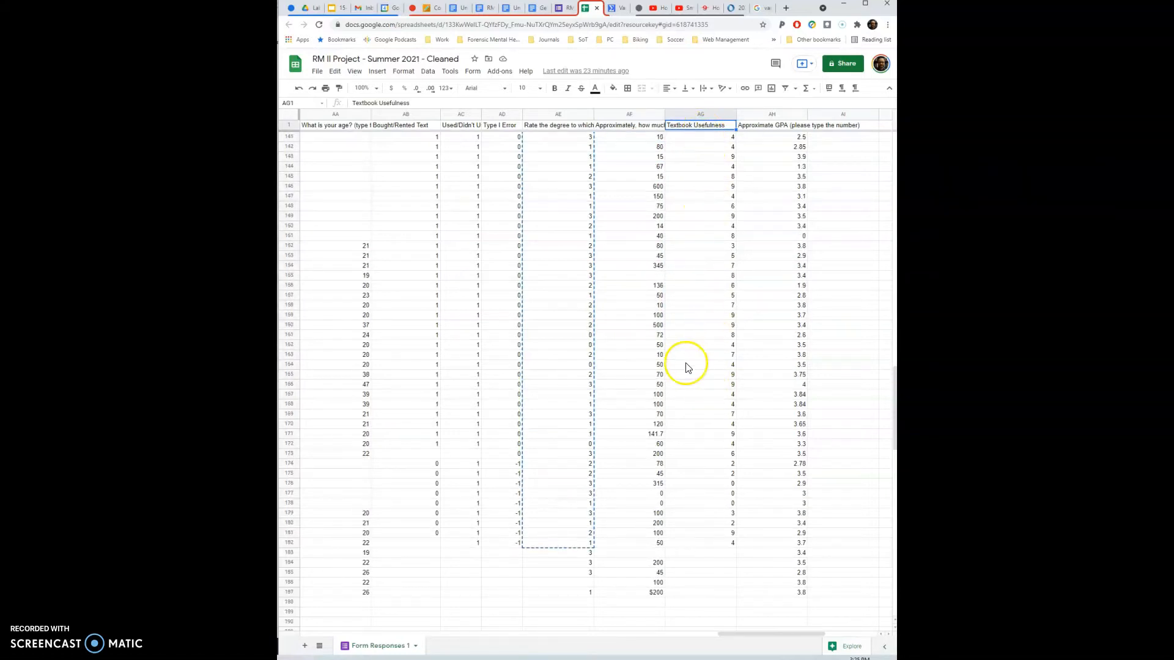
left_click(775, 125)
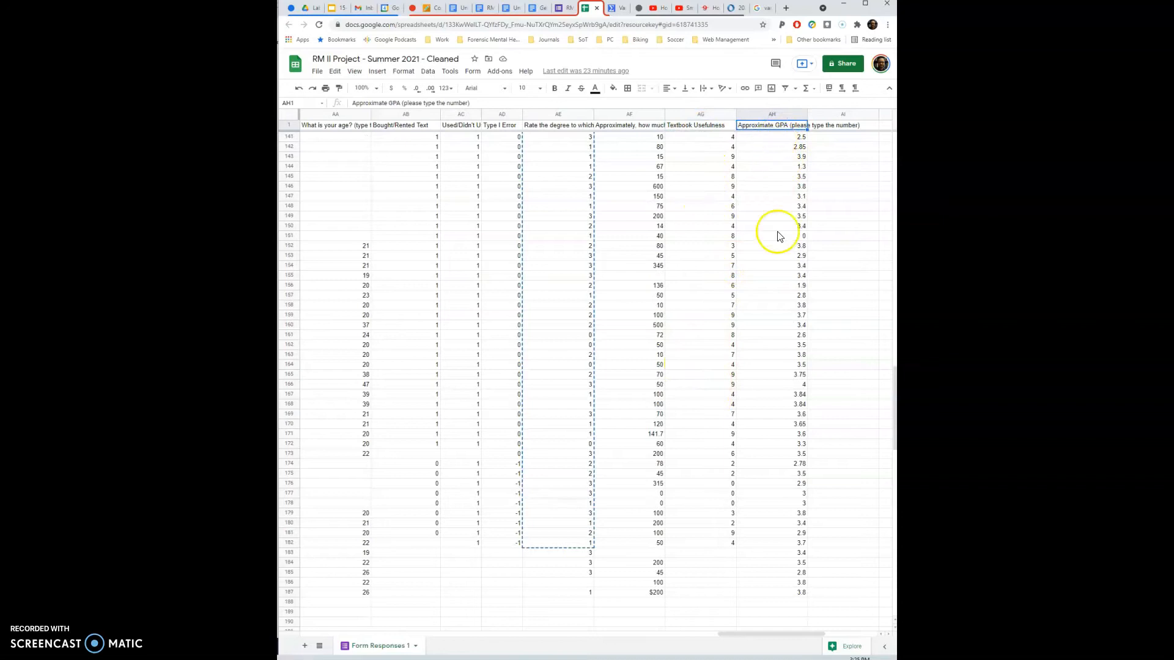